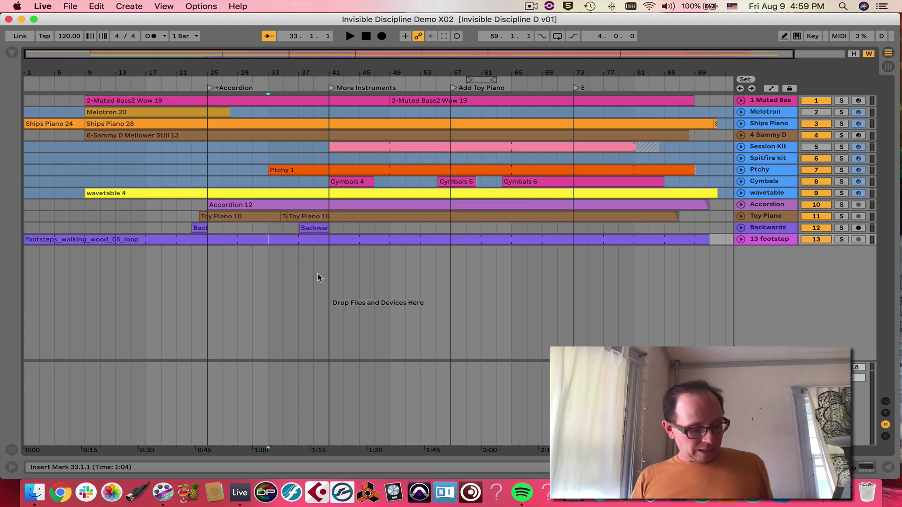
Step: Switch between Arrangement View and Session View, and show and hide the browser
{"action": "key", "text": "Tab"}
{"action": "key", "text": "Tab"}
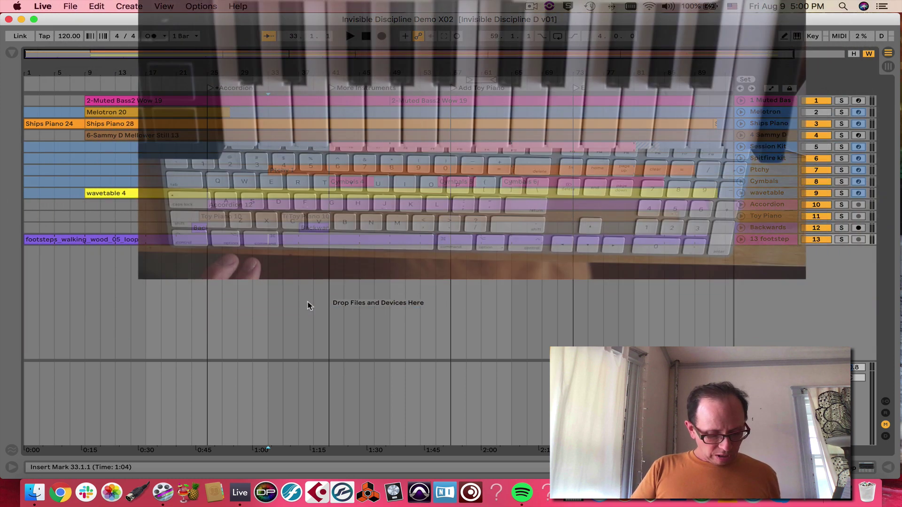
{"action": "key", "text": "super+alt+b"}
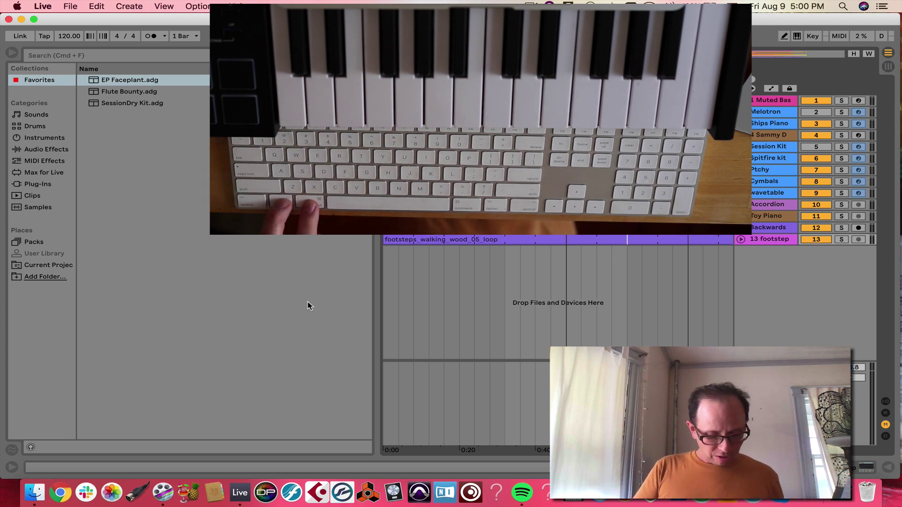
{"action": "key", "text": "super+alt+b"}
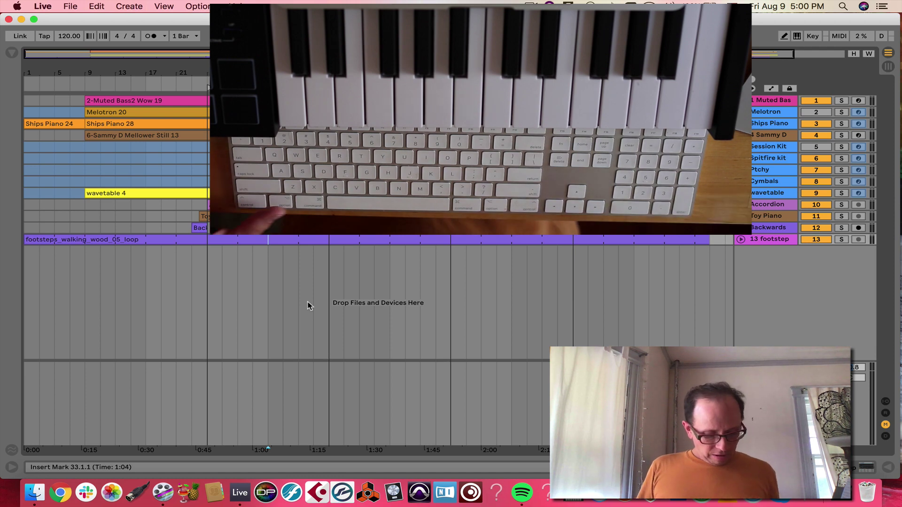
Step: View the footsteps track's clip waveform and device chain in the detail view, hide it, and look at the Session View mixer
{"action": "key", "text": "super+alt+l"}
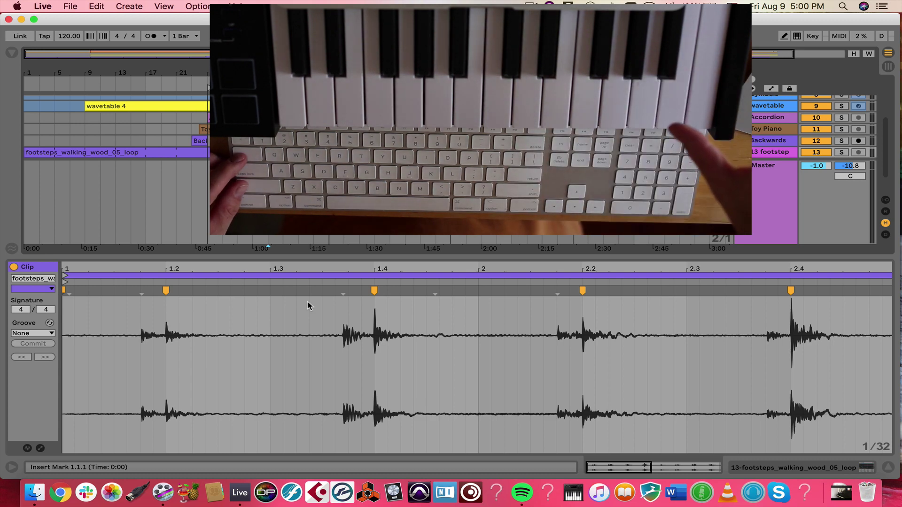
{"action": "key", "text": "shift+Tab"}
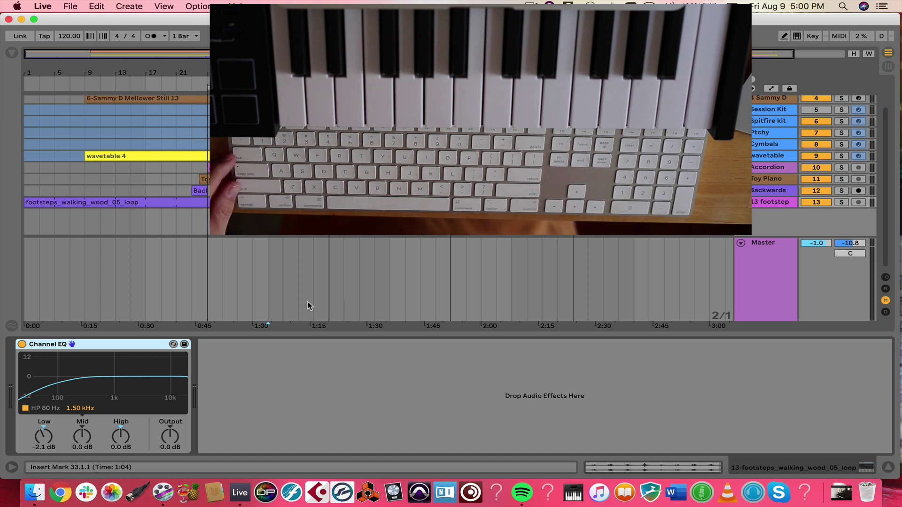
{"action": "key", "text": "shift+Tab"}
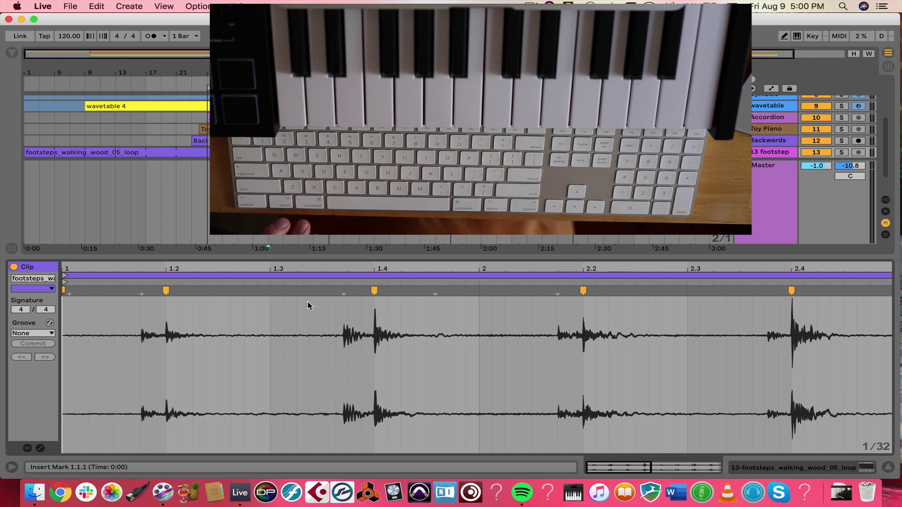
{"action": "key", "text": "super+alt+l"}
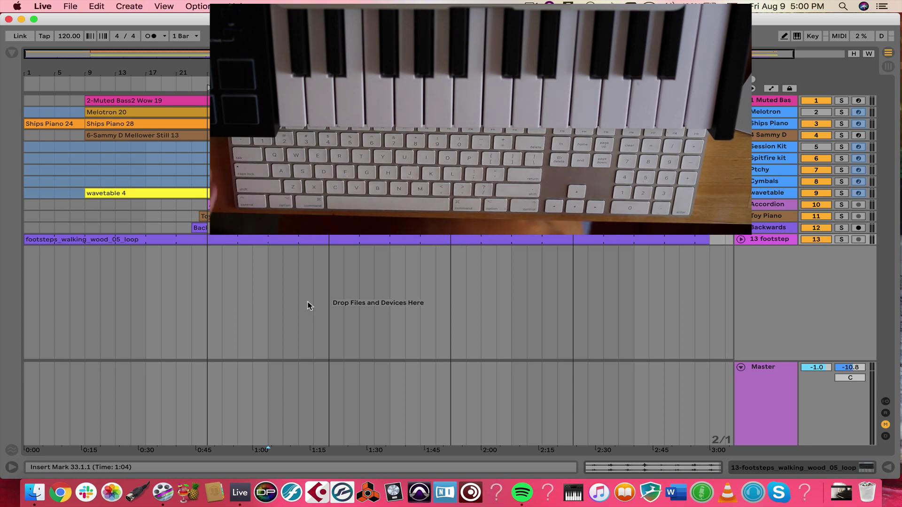
{"action": "key", "text": "Tab"}
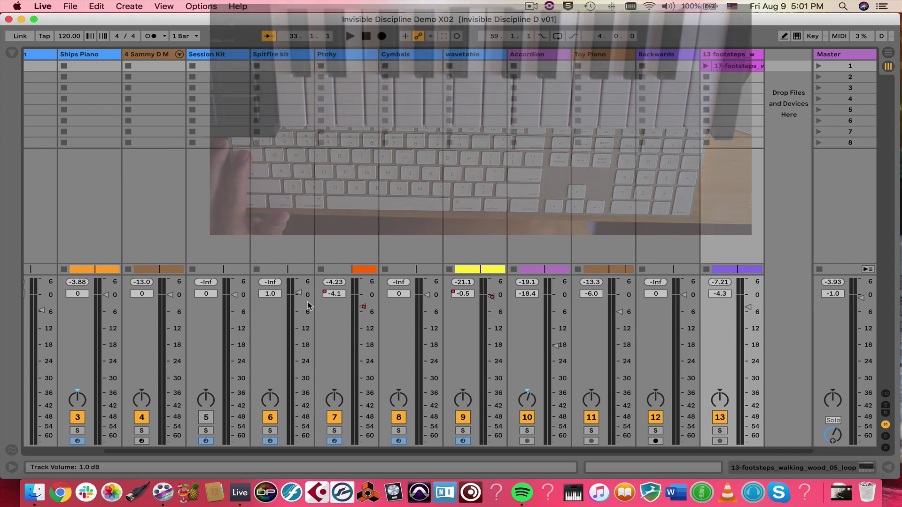
{"action": "key", "text": "Tab"}
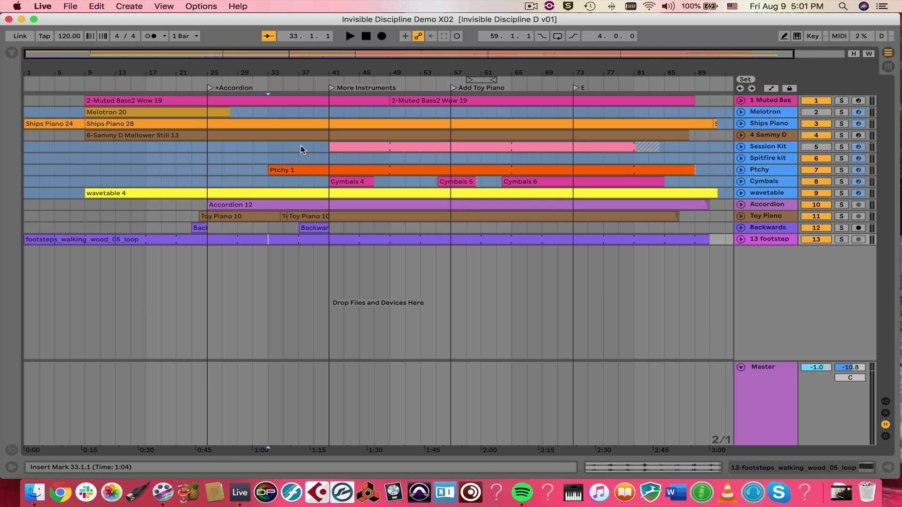
Step: Show the browser and load SessionDry Kit.adg from Favorites onto a new track beneath the footsteps track
{"action": "left_click", "coordinate": [12, 52]}
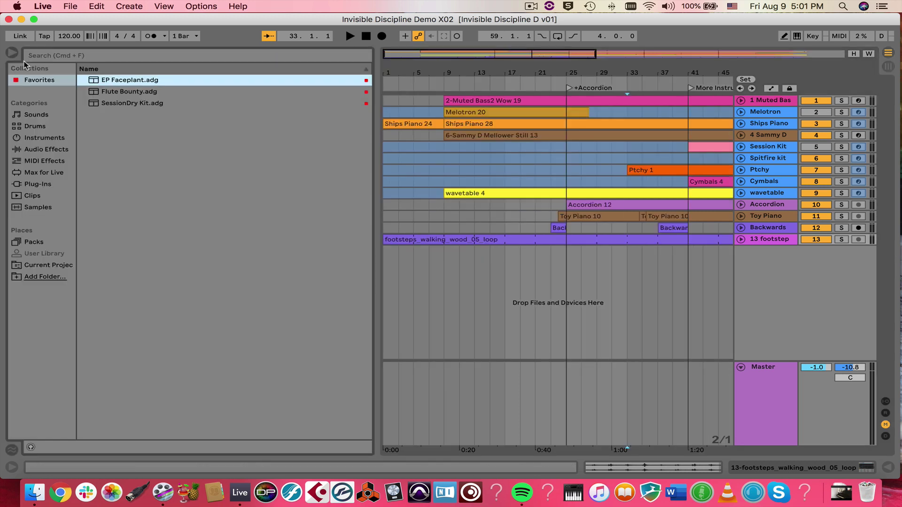
{"action": "left_click", "coordinate": [476, 291]}
{"action": "left_click", "coordinate": [424, 274]}
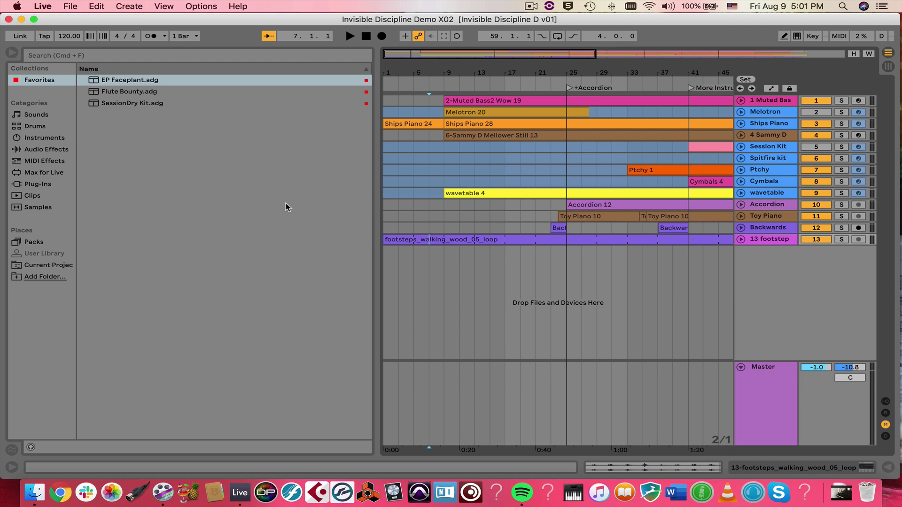
{"action": "left_click", "coordinate": [486, 283]}
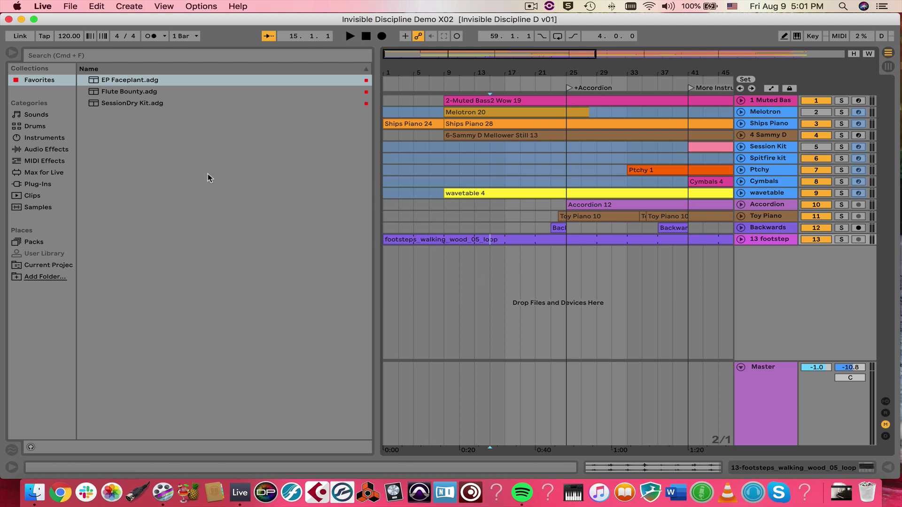
{"action": "left_click", "coordinate": [91, 106]}
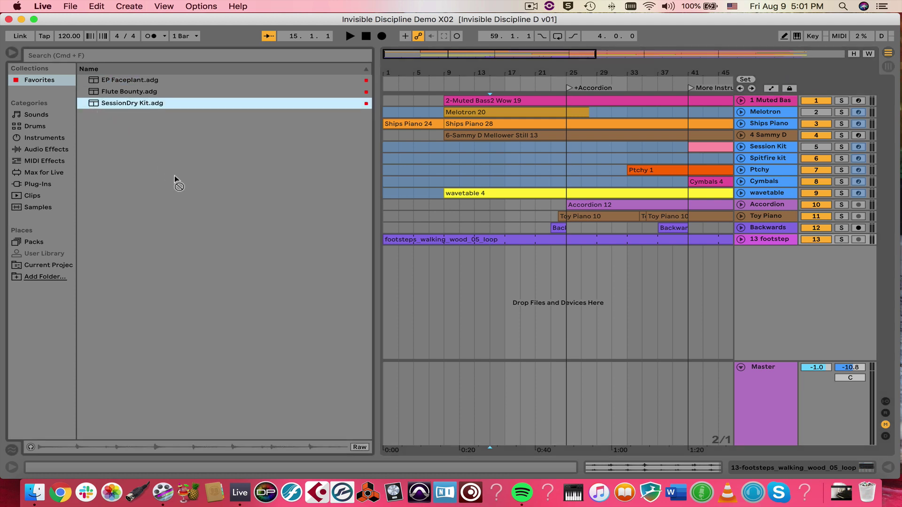
{"action": "left_click_drag", "start_coordinate": [383, 281], "coordinate": [417, 273]}
{"action": "left_click_drag", "start_coordinate": [446, 268], "coordinate": [448, 270]}
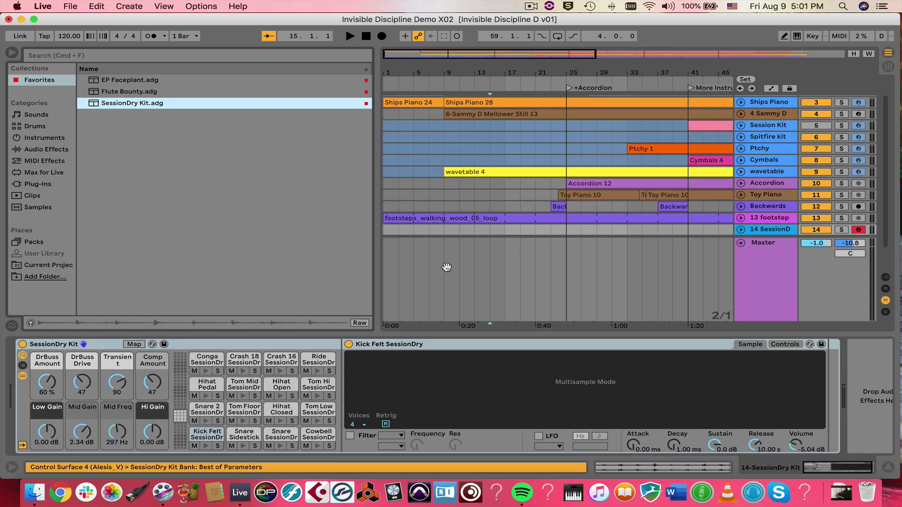
Step: Hide the browser and insert an empty one-bar MIDI clip from 25.1.1 to 26.1.1 on the SessionDry Kit track
{"action": "key", "text": "super+alt+b"}
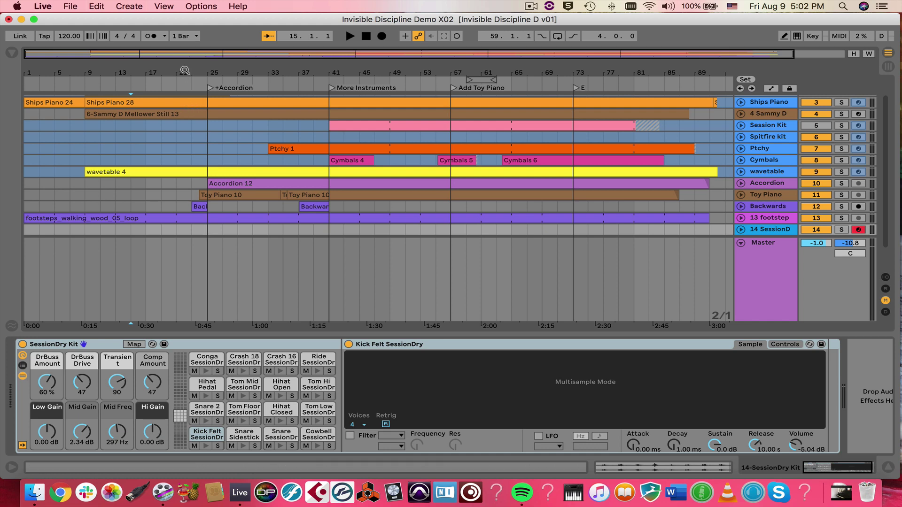
{"action": "left_click_drag", "start_coordinate": [186, 71], "coordinate": [186, 113]}
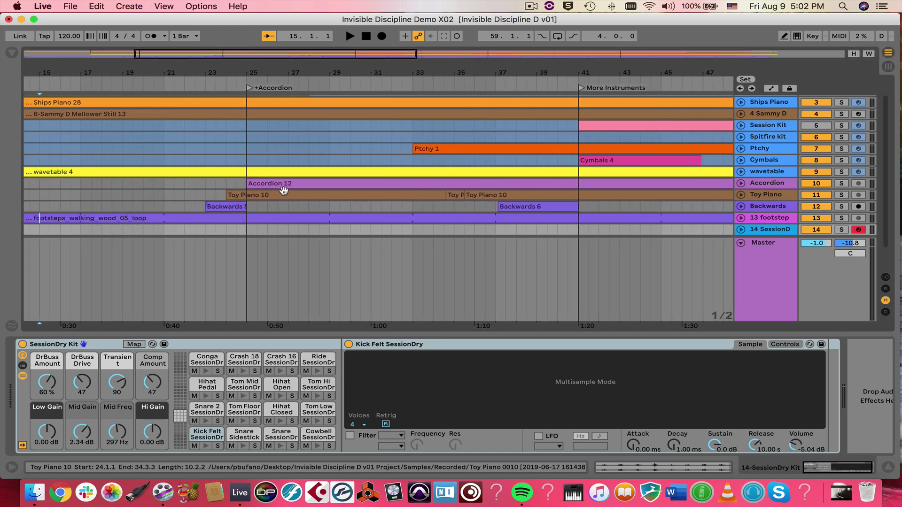
{"action": "left_click_drag", "start_coordinate": [248, 230], "coordinate": [266, 216]}
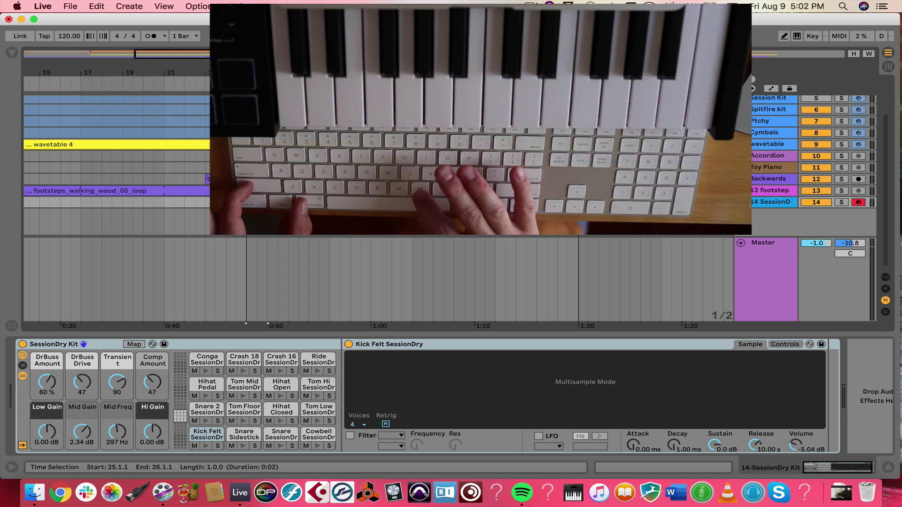
{"action": "key", "text": "super+shift+m"}
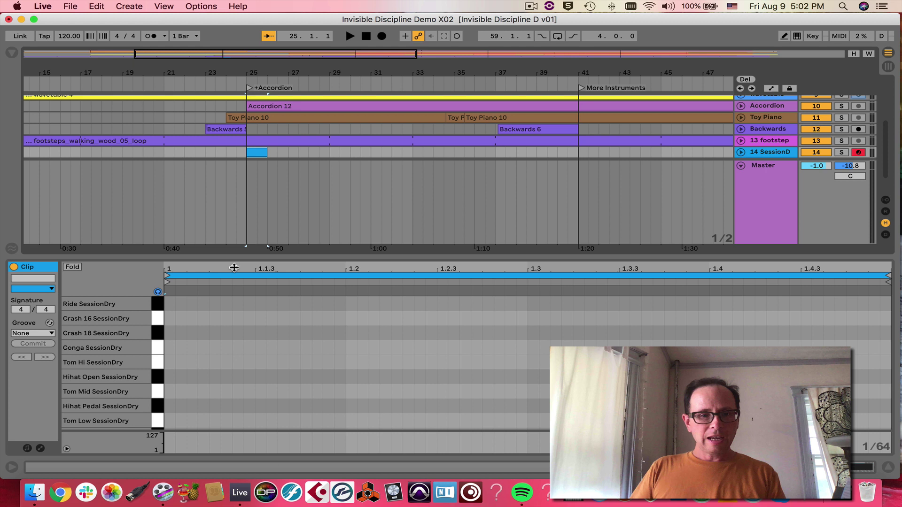
Step: Place the insert marker at beat 1.2 of the drum clip and widen the note editor grid to 1/8 triplets
{"action": "scroll", "coordinate": [274, 362], "scroll_direction": "down", "scroll_amount": 5}
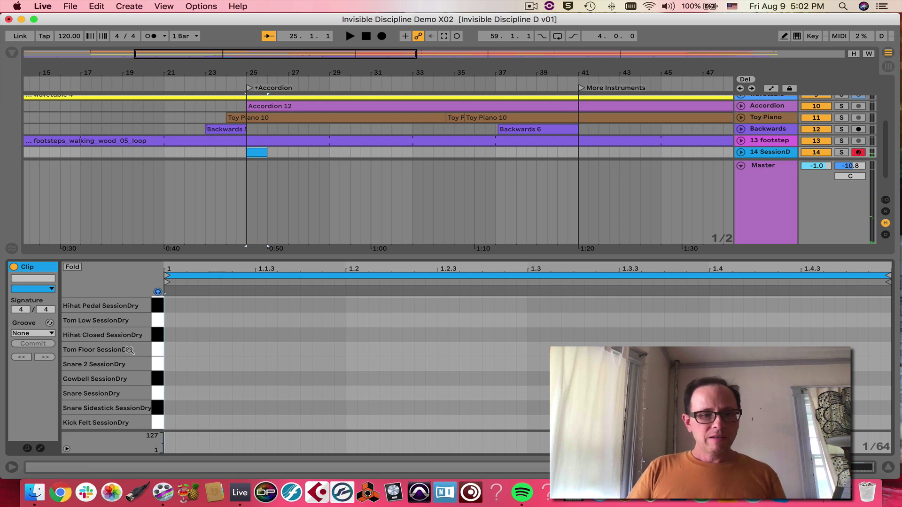
{"action": "left_click_drag", "start_coordinate": [126, 350], "coordinate": [125, 351]}
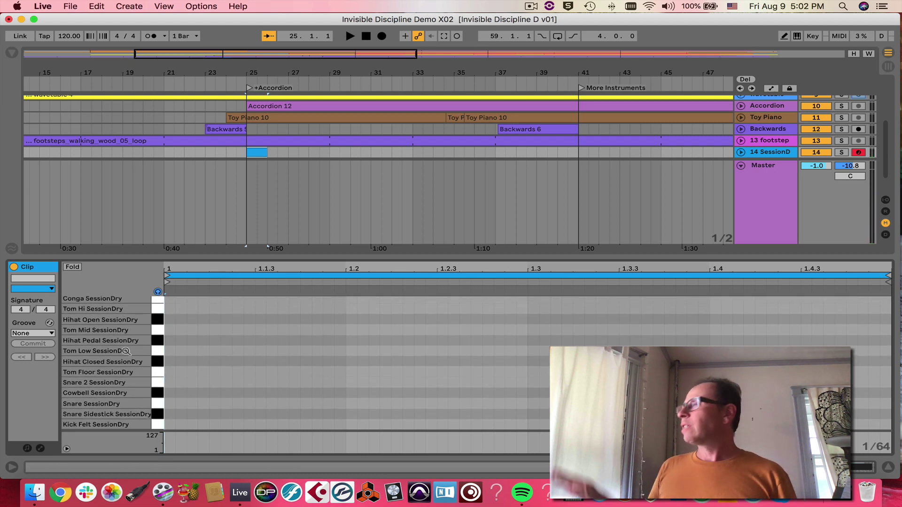
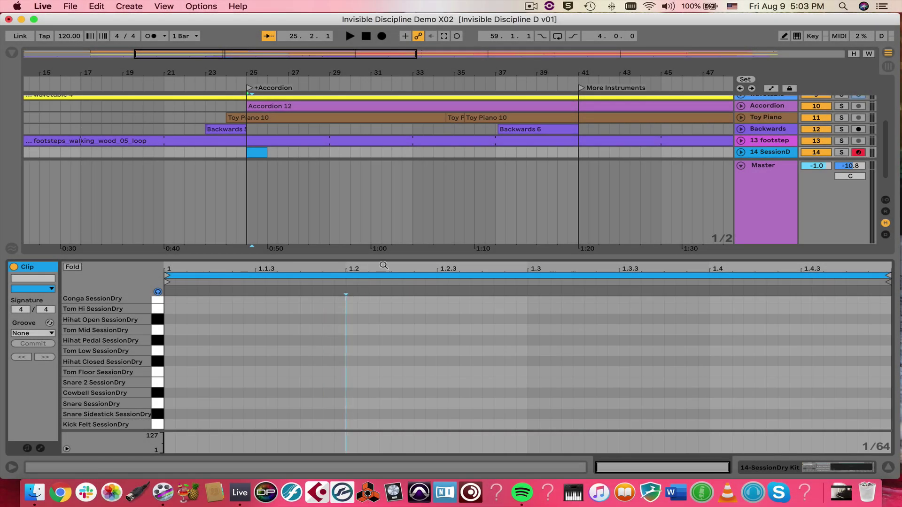
{"action": "mouse_move", "coordinate": [384, 266]}
{"action": "left_mouse_down"}
{"action": "mouse_move", "coordinate": [384, 283]}
{"action": "mouse_move", "coordinate": [383, 267]}
{"action": "left_mouse_up"}
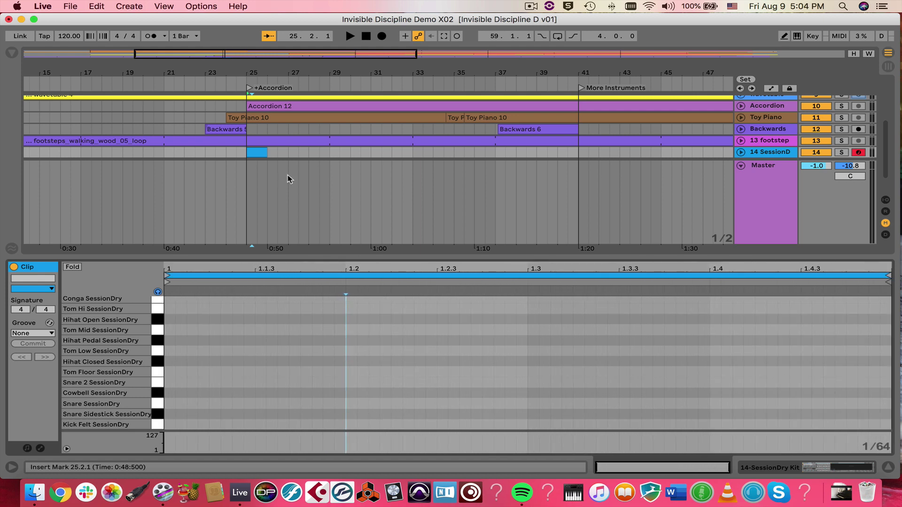
{"action": "left_click", "coordinate": [213, 7]}
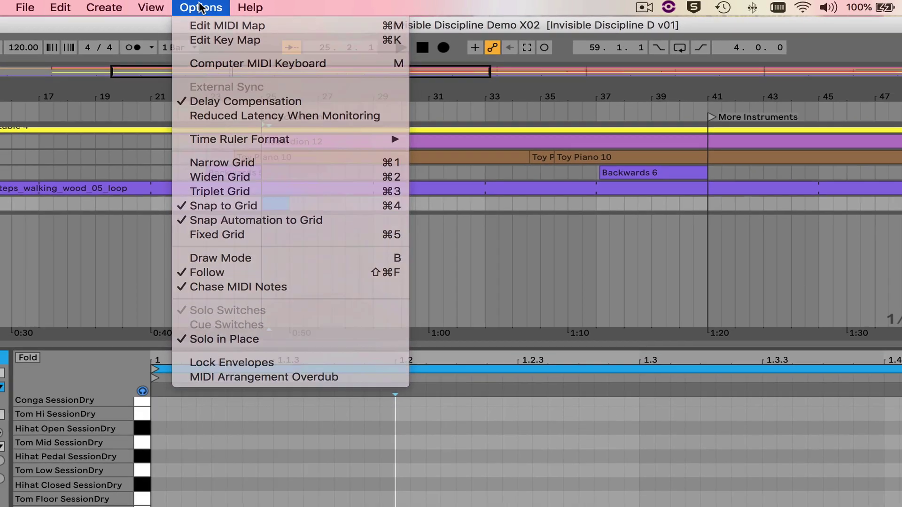
{"action": "left_click", "coordinate": [200, 7]}
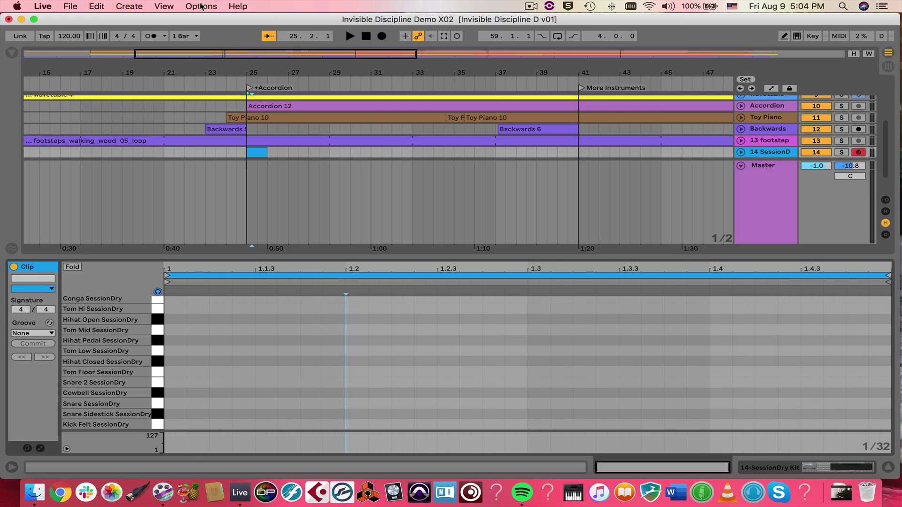
{"action": "key", "text": "super+2"}
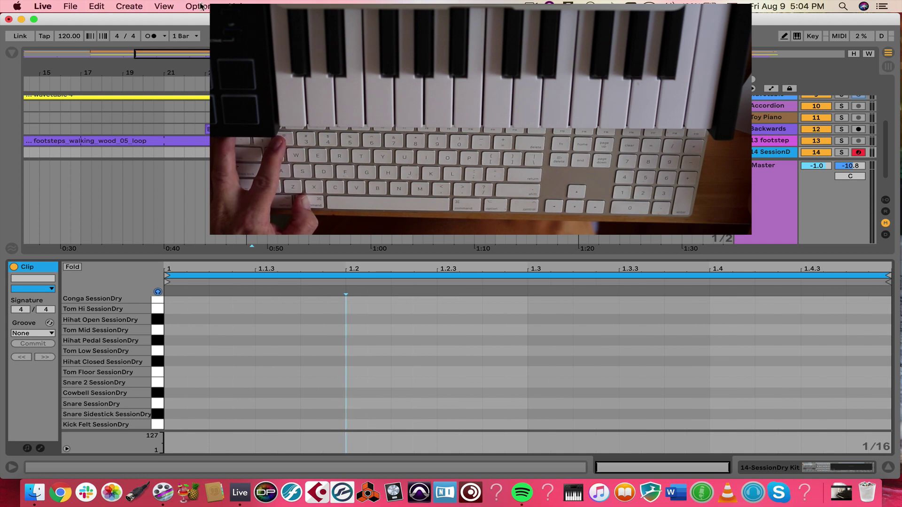
{"action": "key", "text": "super+2"}
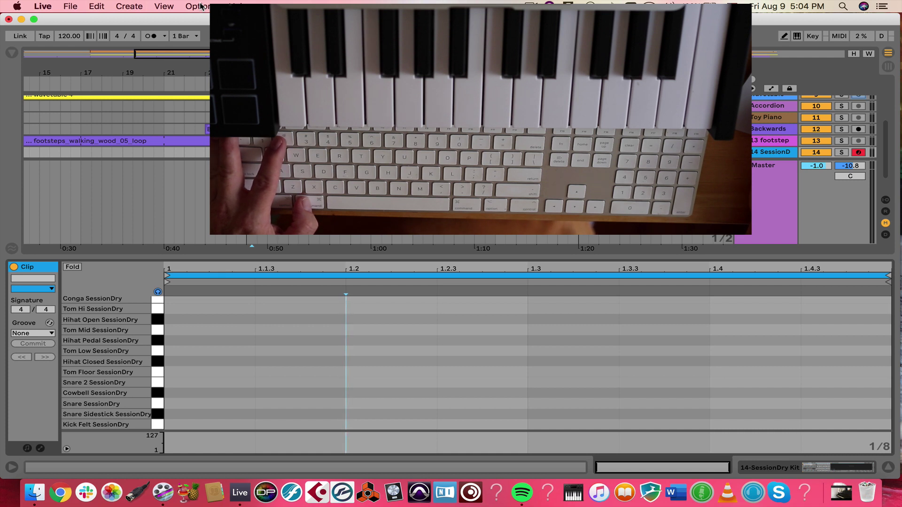
{"action": "key", "text": "super+3"}
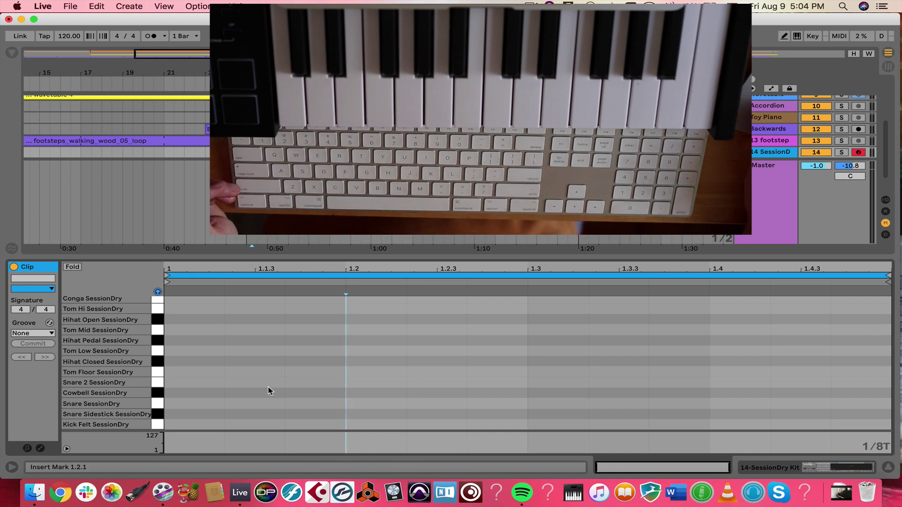
Step: Step the insert marker back and forth along the triplet grid and return it to the clip's start at 1.1.1
{"action": "key", "text": "Left"}
{"action": "key", "text": "Left"}
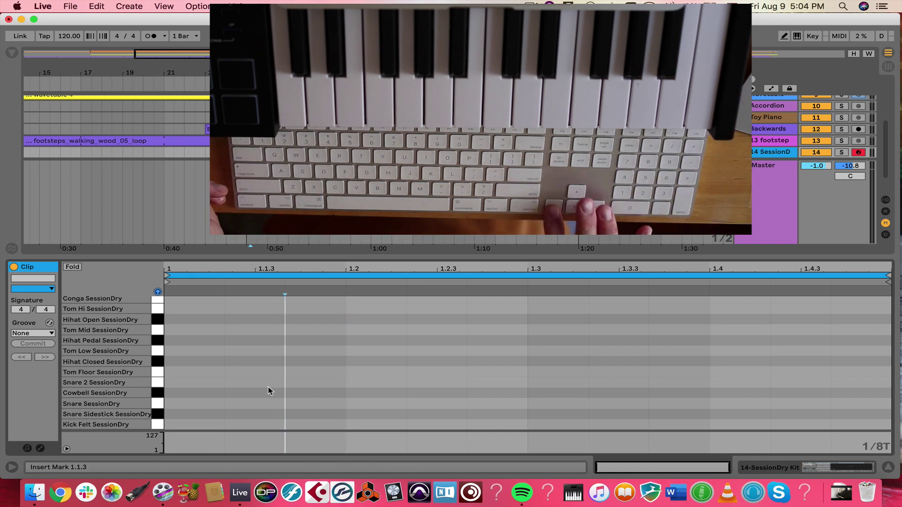
{"action": "key", "text": "Right"}
{"action": "key", "text": "Right"}
{"action": "key", "text": "Right"}
{"action": "key", "text": "Right"}
{"action": "key", "text": "Right"}
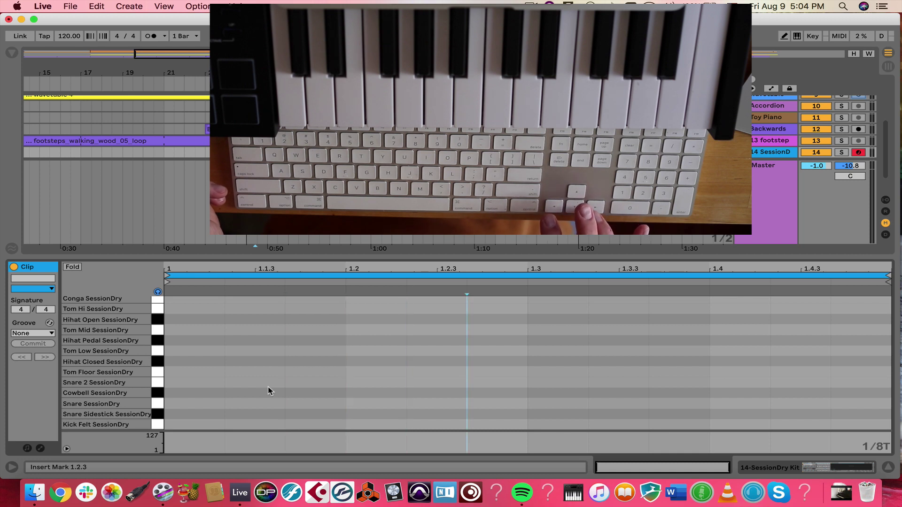
{"action": "key", "text": "Left"}
{"action": "key", "text": "Left"}
{"action": "key", "text": "Left"}
{"action": "key", "text": "Left"}
{"action": "key", "text": "Left"}
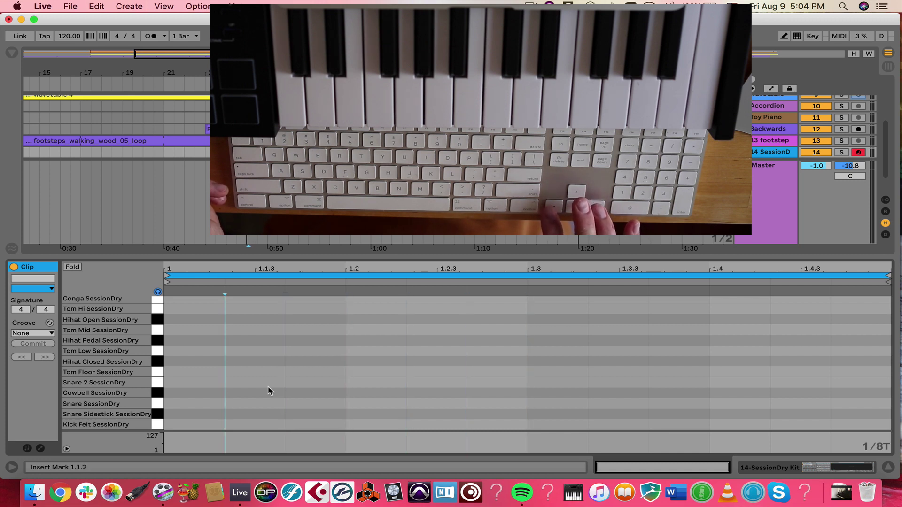
{"action": "key", "text": "Left"}
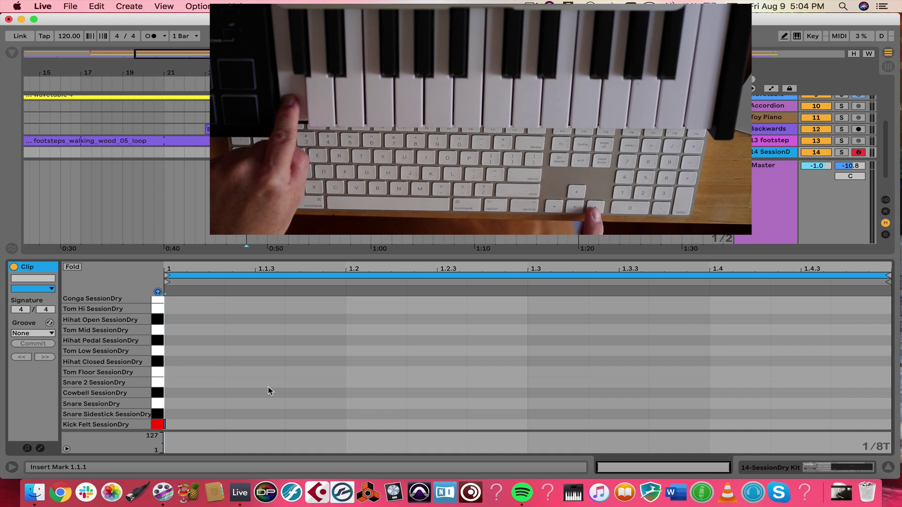
Step: Step-record a one-triplet Kick Felt note at 1.1.1 and advance the insert marker to 1.1.3
{"action": "key", "text": "Right"}
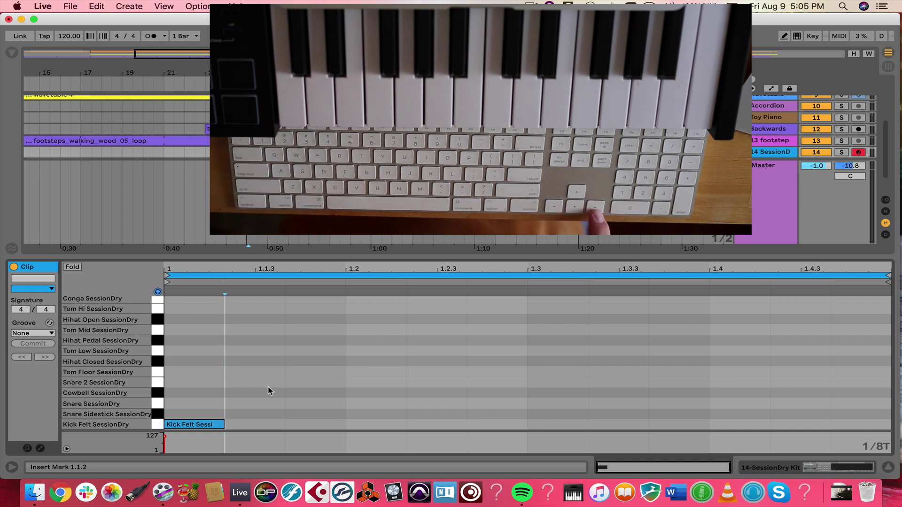
{"action": "key", "text": "Right"}
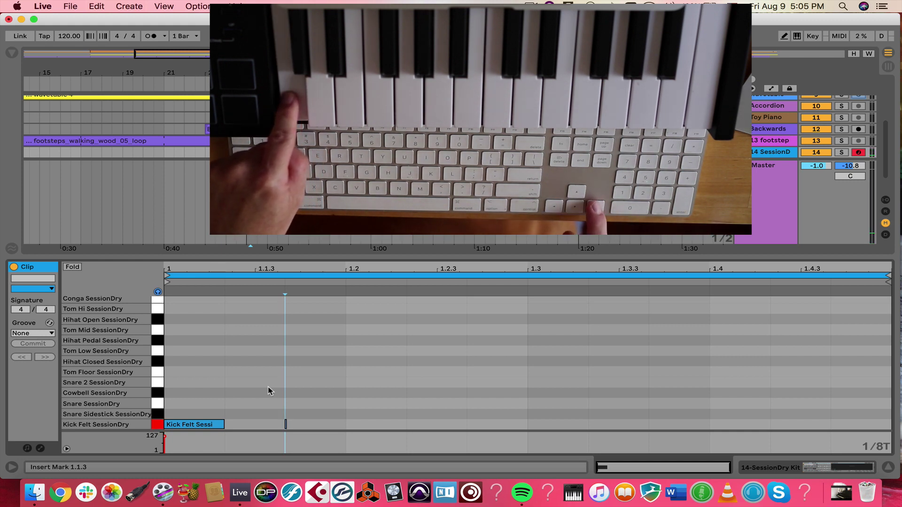
Step: Try a Kick Felt note at 1.1.3, lengthening it to 1.3.1 and shortening it back along the triplet grid while the note is held
{"action": "key", "text": "Right"}
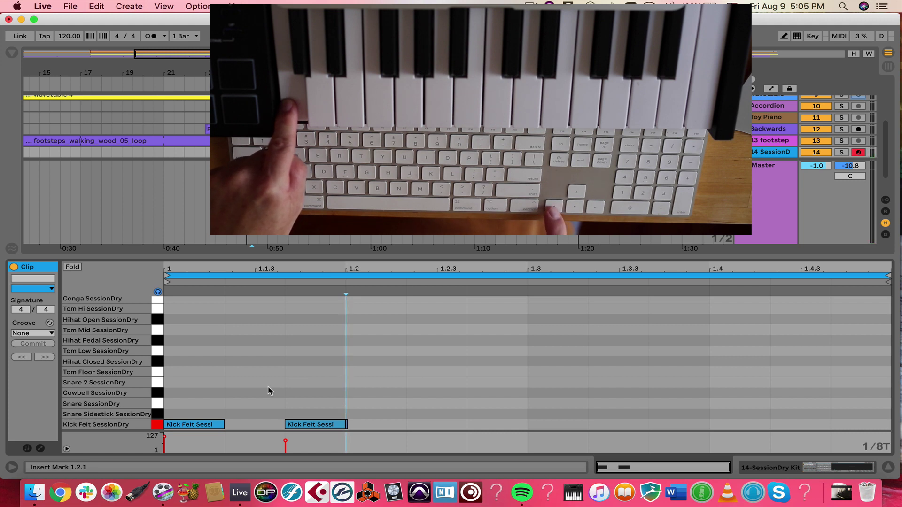
{"action": "key", "text": "super+z"}
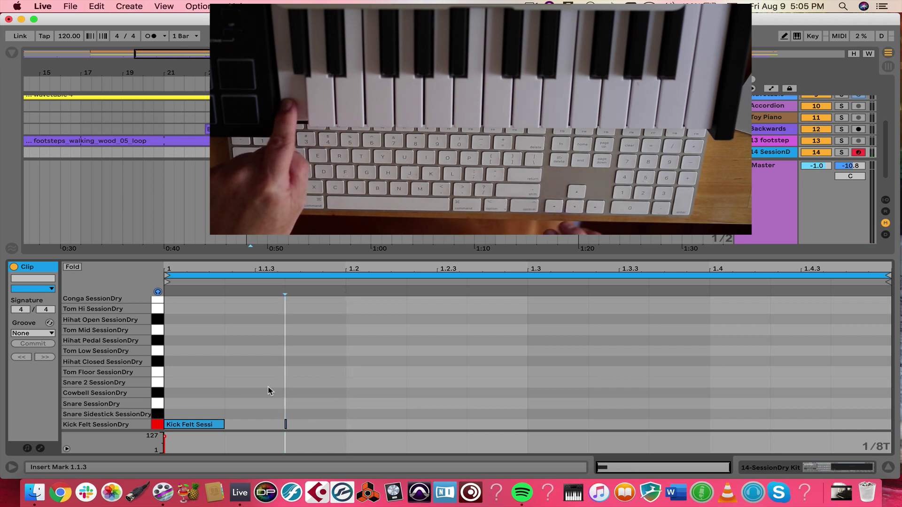
{"action": "key", "text": "Right"}
{"action": "key", "text": "Right"}
{"action": "key", "text": "Left"}
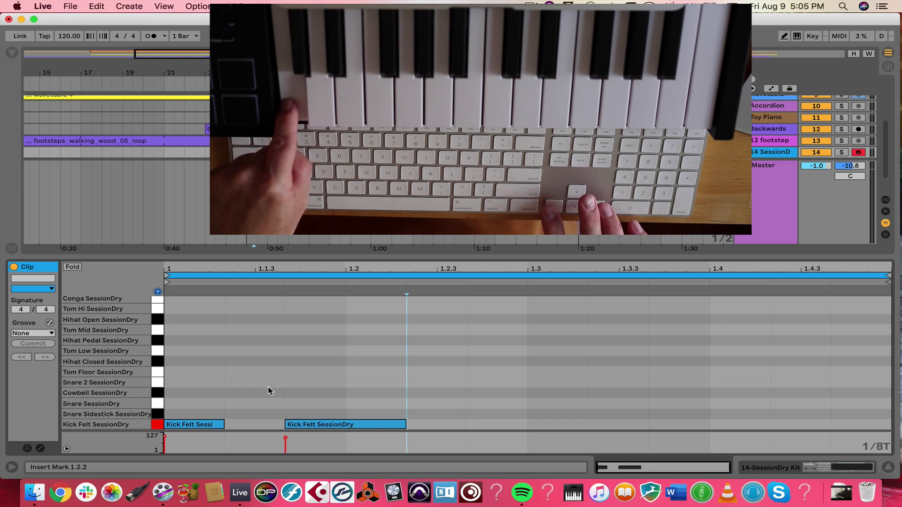
{"action": "key", "text": "Left"}
{"action": "key", "text": "Right"}
{"action": "key", "text": "Right"}
{"action": "key", "text": "Right"}
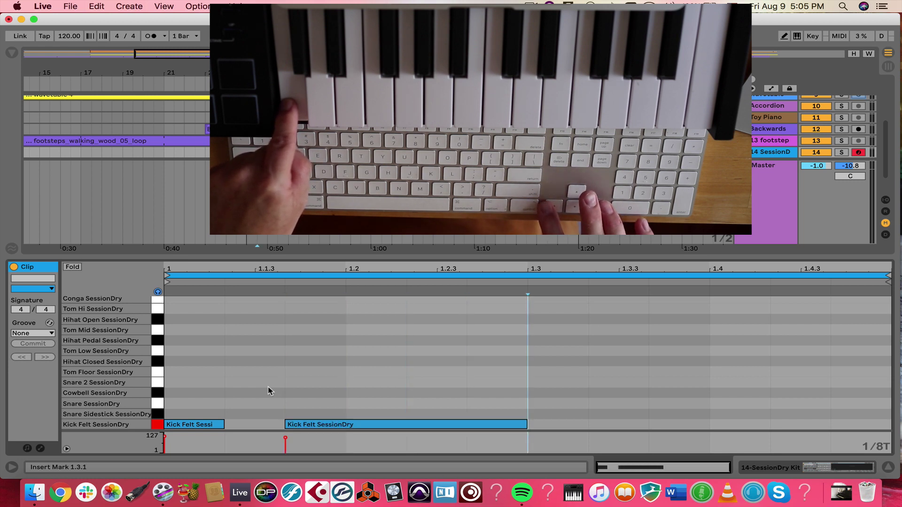
{"action": "key", "text": "Left"}
{"action": "key", "text": "Left"}
{"action": "key", "text": "Left"}
{"action": "key", "text": "Left"}
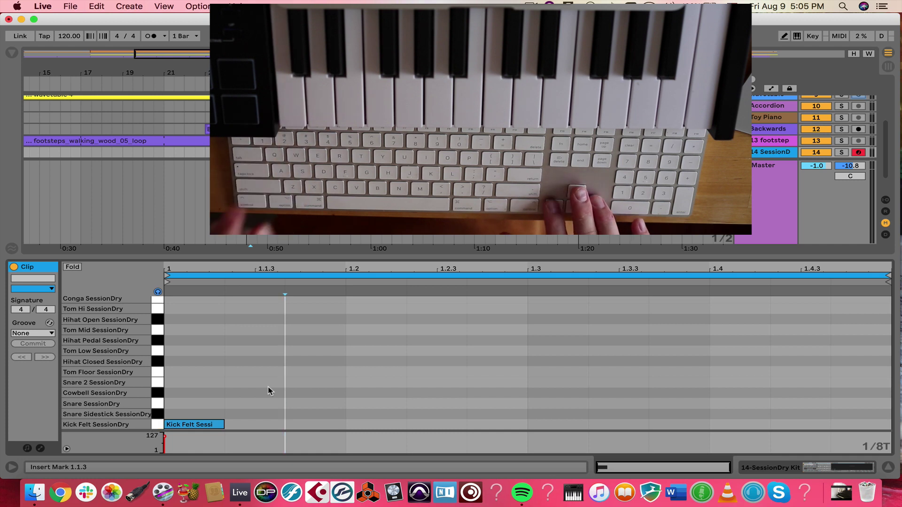
Step: Step-record one-triplet Kick Felt notes at 1.2.3 and 1.4.3
{"action": "key", "text": "Right"}
{"action": "key", "text": "Right"}
{"action": "key", "text": "Right"}
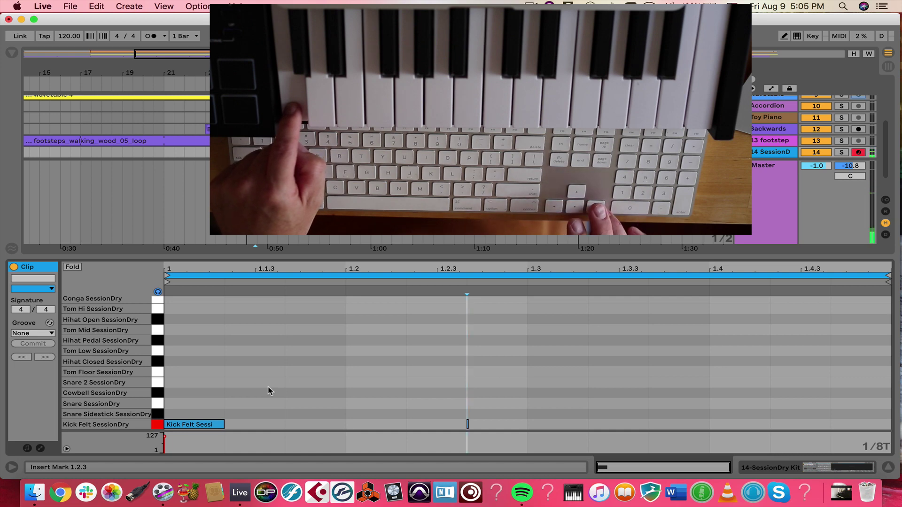
{"action": "key", "text": "Right"}
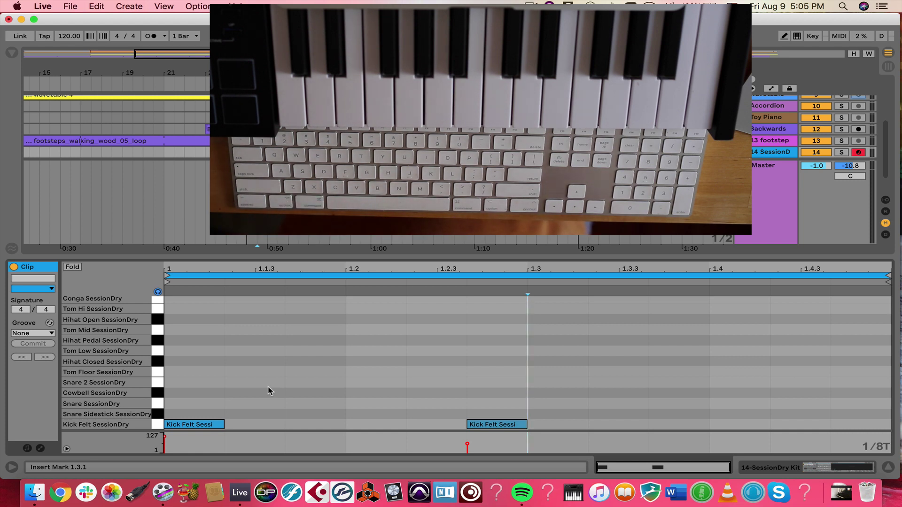
{"action": "key", "text": "Right"}
{"action": "key", "text": "Right"}
{"action": "key", "text": "Right"}
{"action": "key", "text": "Right"}
{"action": "key", "text": "Right"}
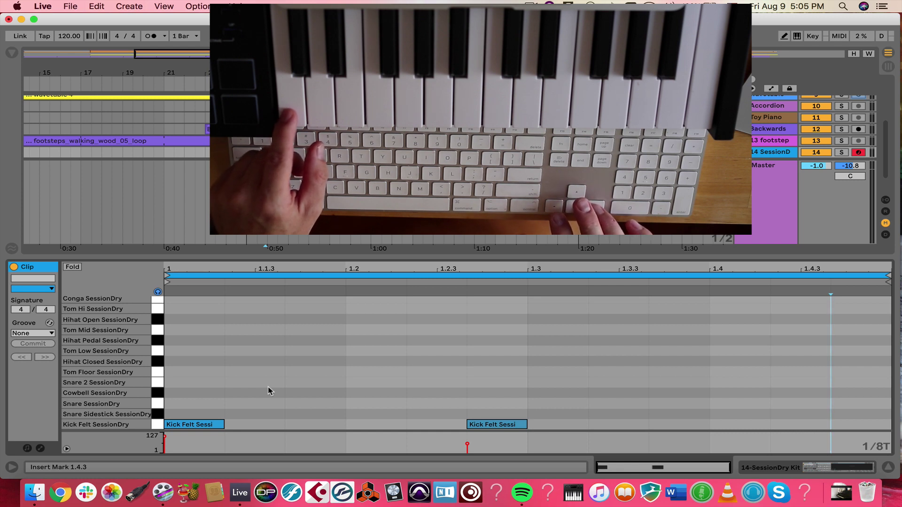
{"action": "key", "text": "a"}
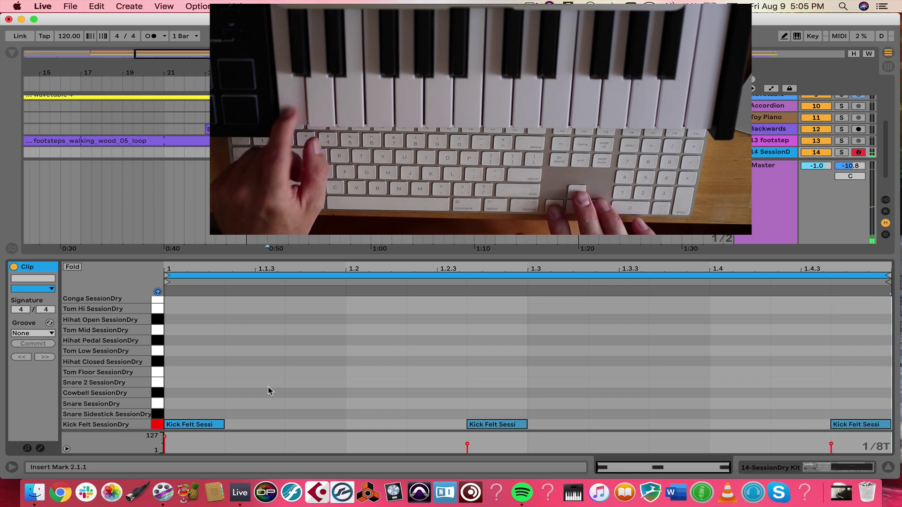
Step: Return to the clip's start and step-record a one-triplet Snare note at 1.3.1
{"action": "key", "text": "Left"}
{"action": "key", "text": "Left"}
{"action": "key", "text": "Left"}
{"action": "key", "text": "Left"}
{"action": "key", "text": "Left"}
{"action": "key", "text": "Left"}
{"action": "key", "text": "Left"}
{"action": "key", "text": "Left"}
{"action": "key", "text": "Left"}
{"action": "key", "text": "Left"}
{"action": "key", "text": "Left"}
{"action": "key", "text": "Left"}
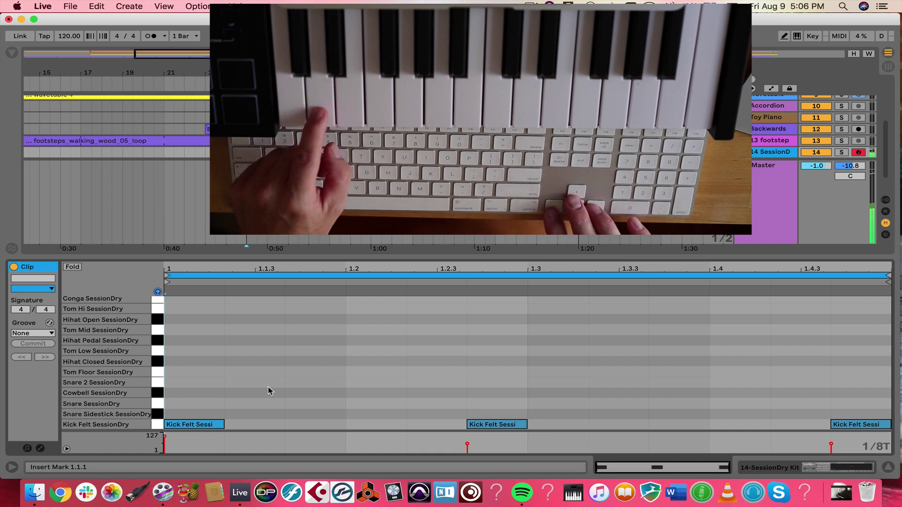
{"action": "key", "text": "Right"}
{"action": "key", "text": "Right"}
{"action": "key", "text": "Right"}
{"action": "key", "text": "Right"}
{"action": "key", "text": "Right"}
{"action": "key", "text": "Right"}
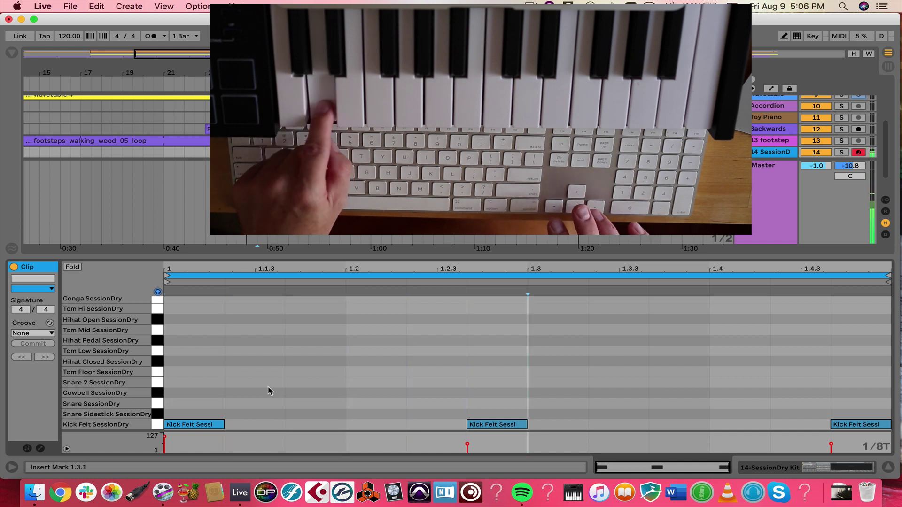
{"action": "key", "text": "Right"}
Step: Step-record one-triplet Hihat Closed notes at 1.1.1, 1.1.3, 1.2.1 and 1.2.3, leaving each beat's middle triplet empty
{"action": "key", "text": "Left"}
{"action": "key", "text": "Left"}
{"action": "key", "text": "Left"}
{"action": "key", "text": "Left"}
{"action": "key", "text": "Left"}
{"action": "key", "text": "Left"}
{"action": "key", "text": "Left"}
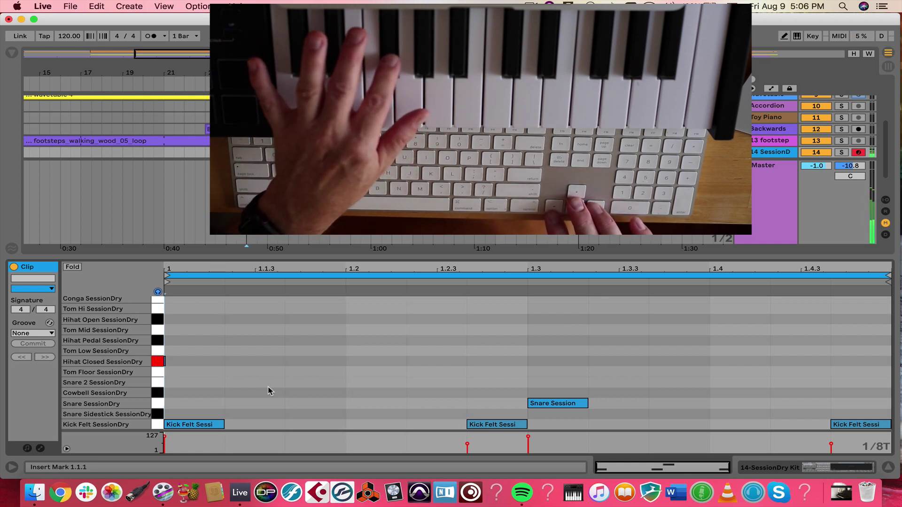
{"action": "key", "text": "Right"}
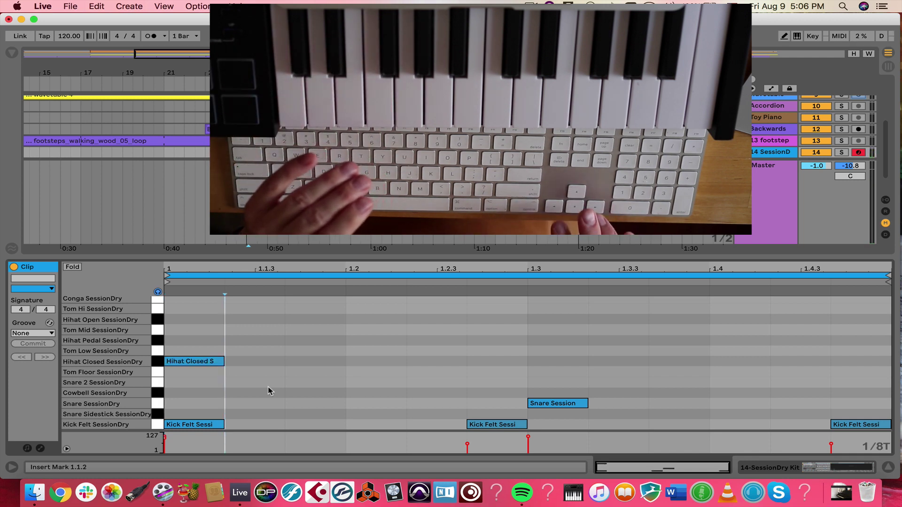
{"action": "key", "text": "Right"}
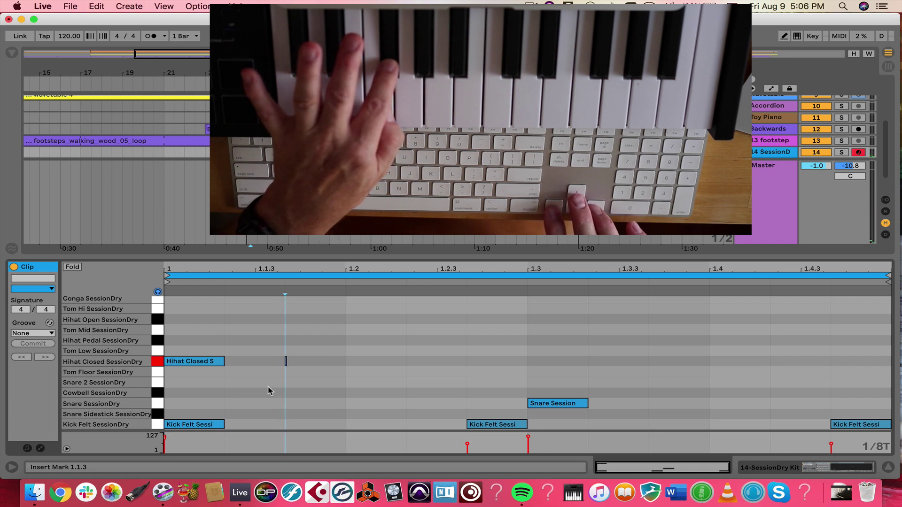
{"action": "key", "text": "Right"}
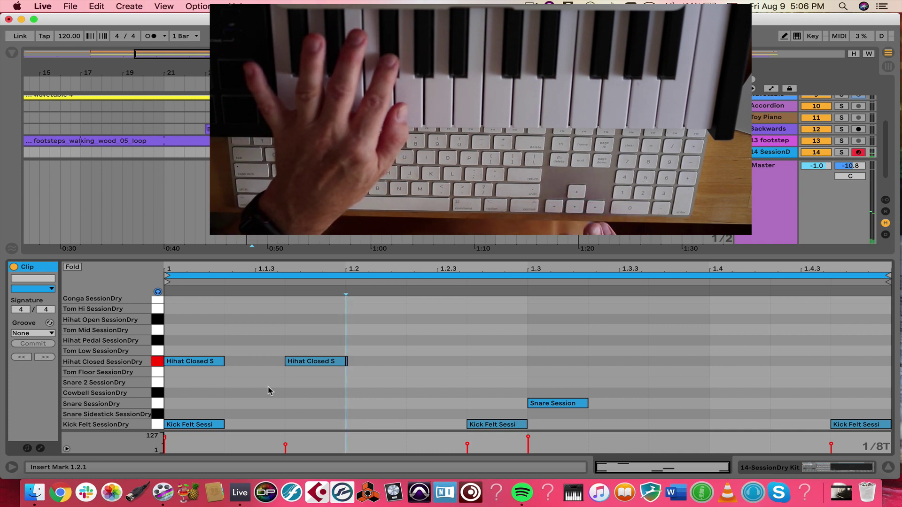
{"action": "key", "text": "Right"}
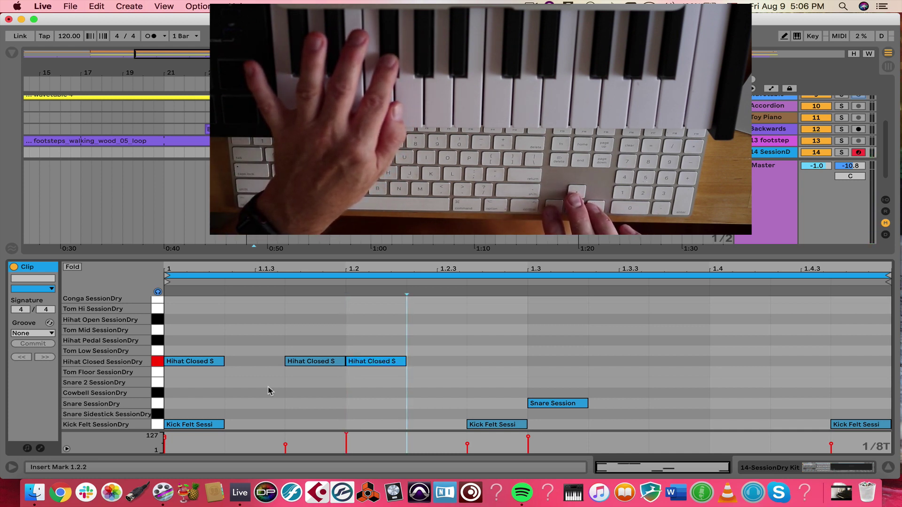
{"action": "key", "text": "Right"}
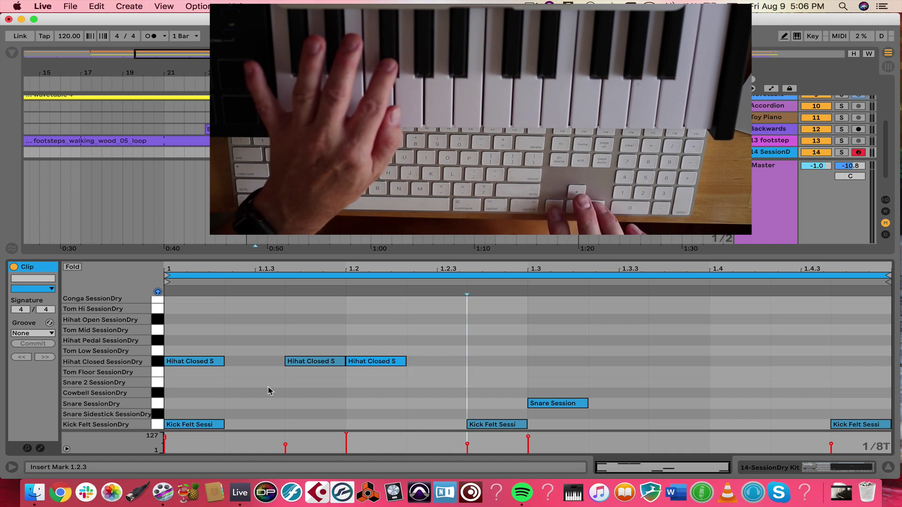
{"action": "key", "text": "Right"}
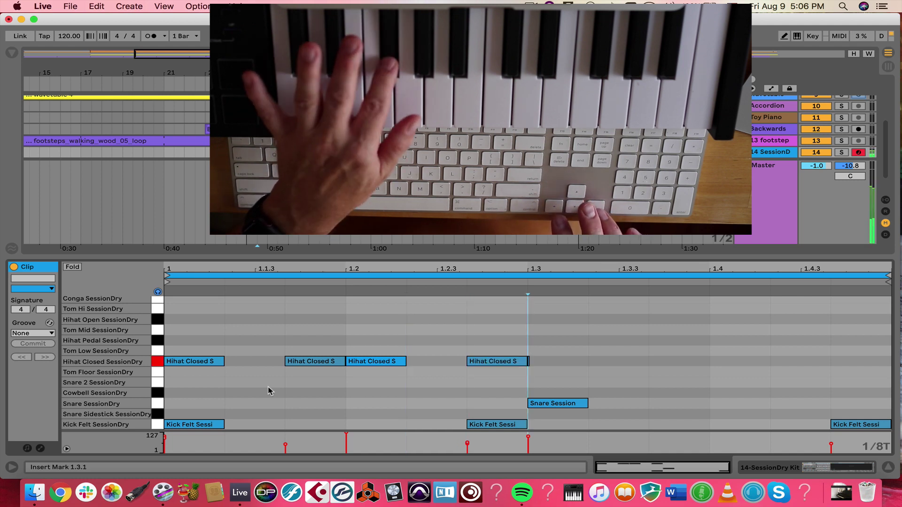
Step: Complete the shuffle by step-recording one-triplet Hihat Closed notes at 1.3.1, 1.3.3, 1.4.1 and 1.4.3
{"action": "key", "text": "Right"}
{"action": "key", "text": "Right"}
{"action": "key", "text": "Right"}
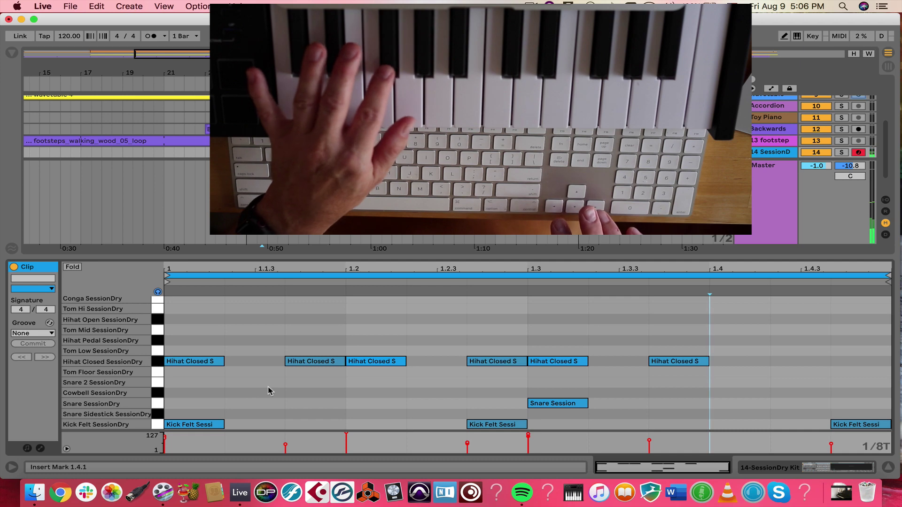
{"action": "key", "text": "Right"}
{"action": "key", "text": "Right"}
{"action": "key", "text": "Right"}
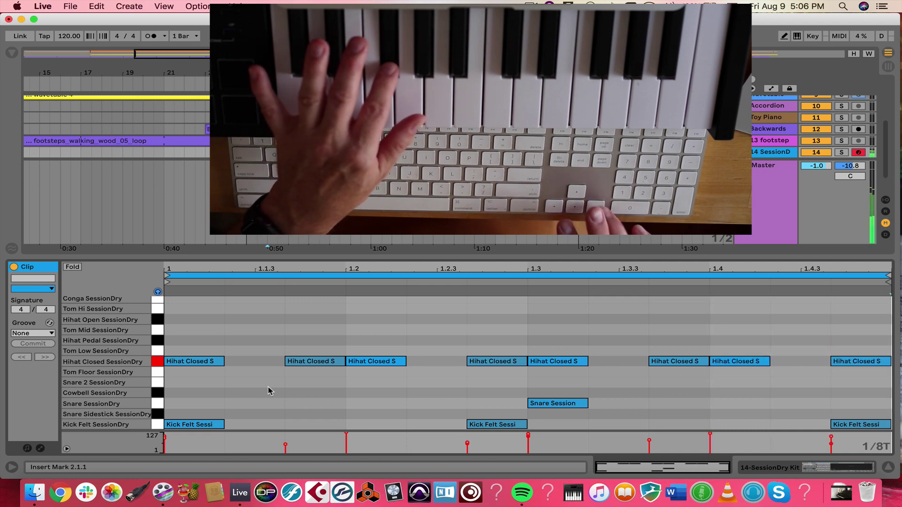
Step: Solo the SessionDry Kit track and play back the one-bar drum clip
{"action": "left_click", "coordinate": [841, 153]}
{"action": "key", "text": "space"}
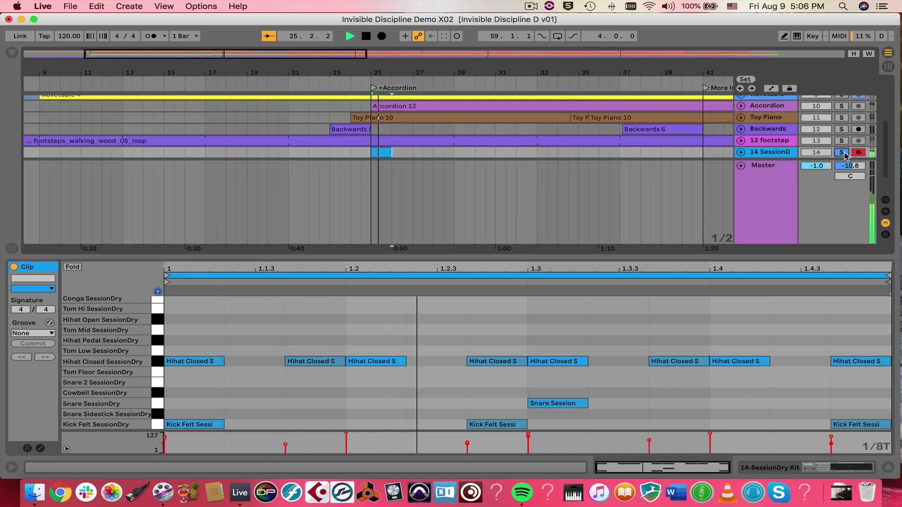
{"action": "key", "text": "space"}
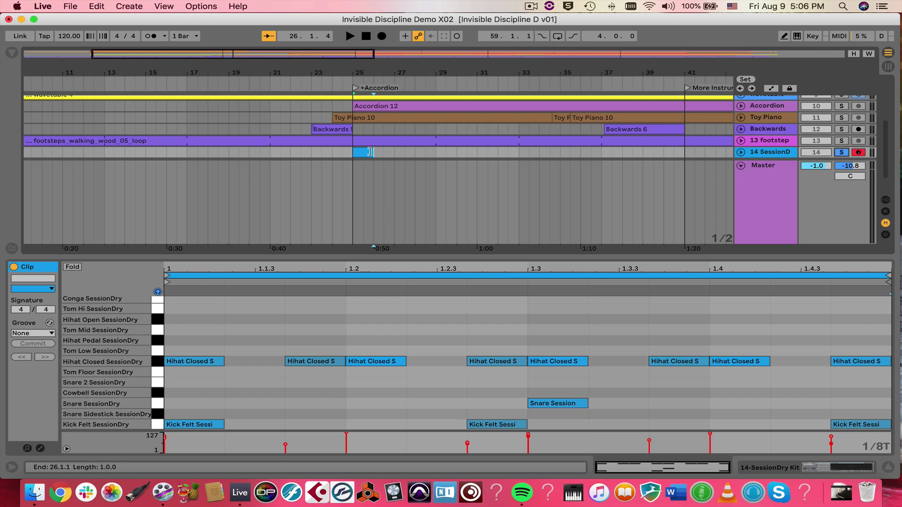
Step: Extend the looped drum clip to 37.1.1 and play it back unsoloed with the other tracks
{"action": "left_click_drag", "start_coordinate": [372, 152], "coordinate": [598, 129]}
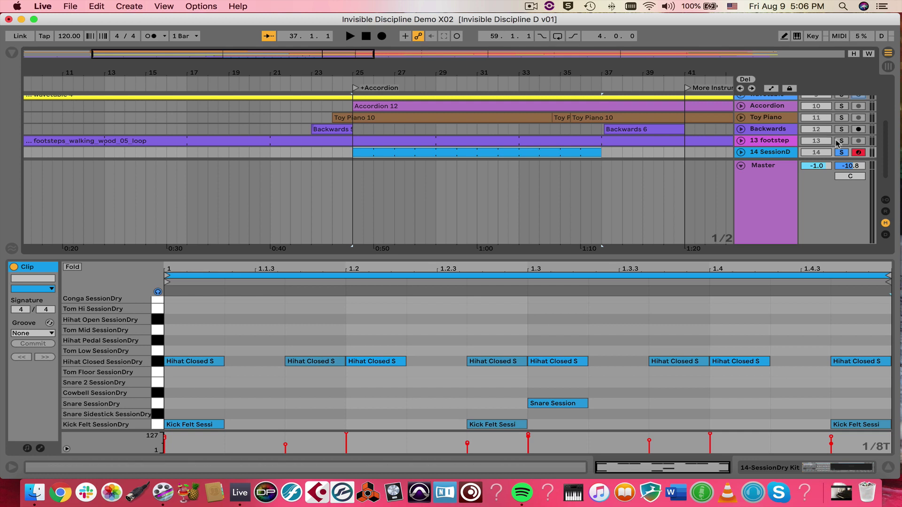
{"action": "key", "text": "space"}
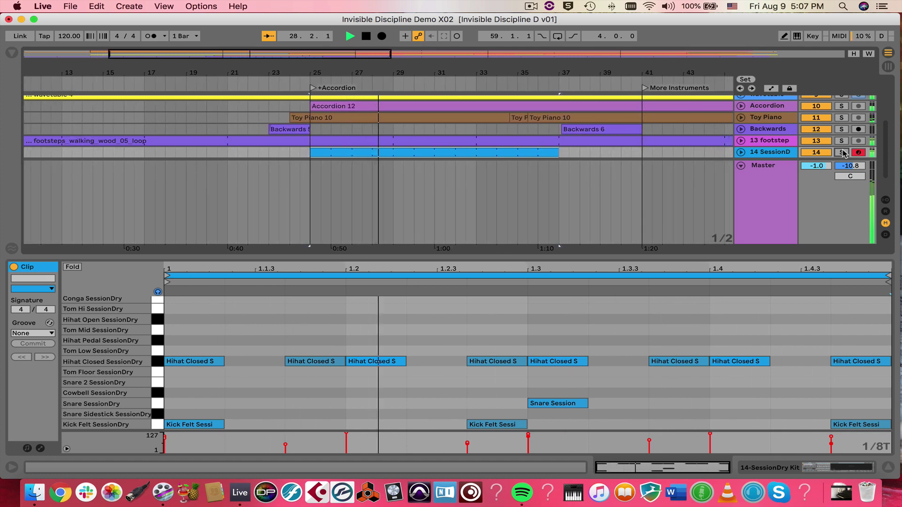
{"action": "key", "text": "space"}
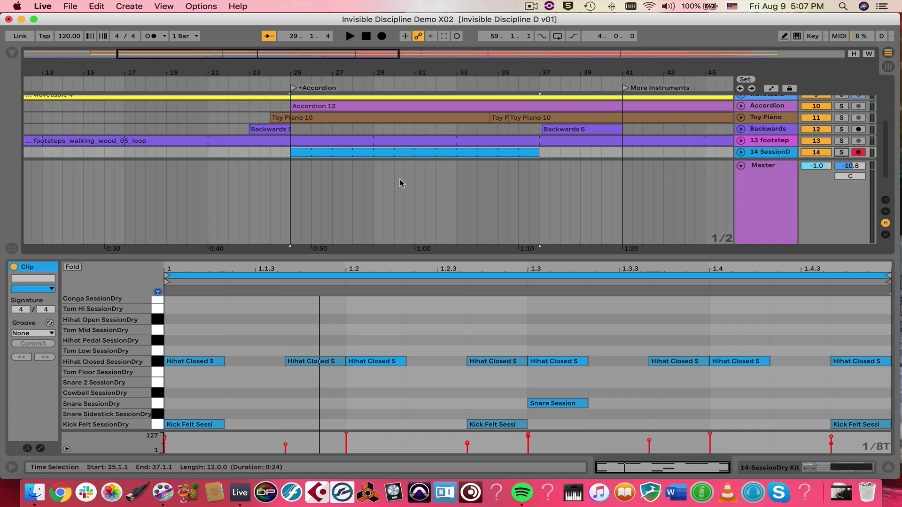
Step: Load Flute Bounty.adg from the browser's Favorites onto a new track beneath the SessionDry Kit track, leaving the clip view and browser hidden
{"action": "key", "text": "super+alt+l"}
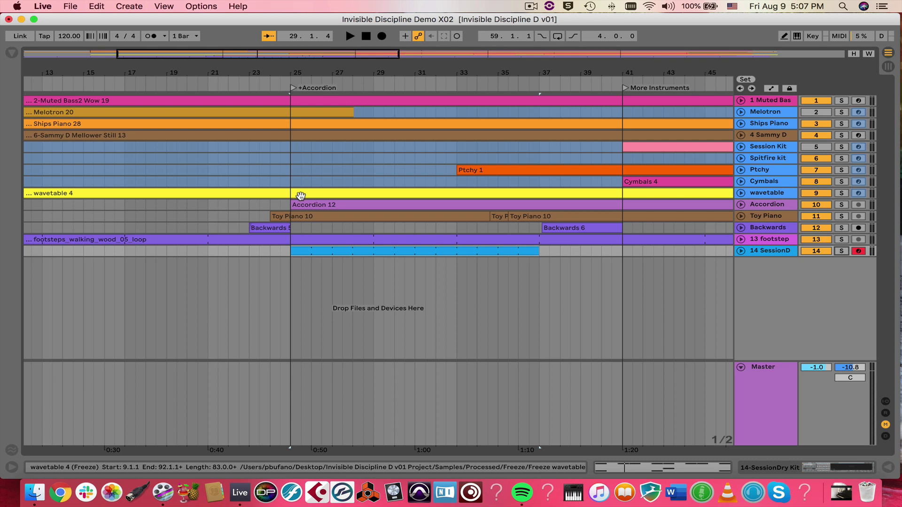
{"action": "left_click", "coordinate": [11, 54]}
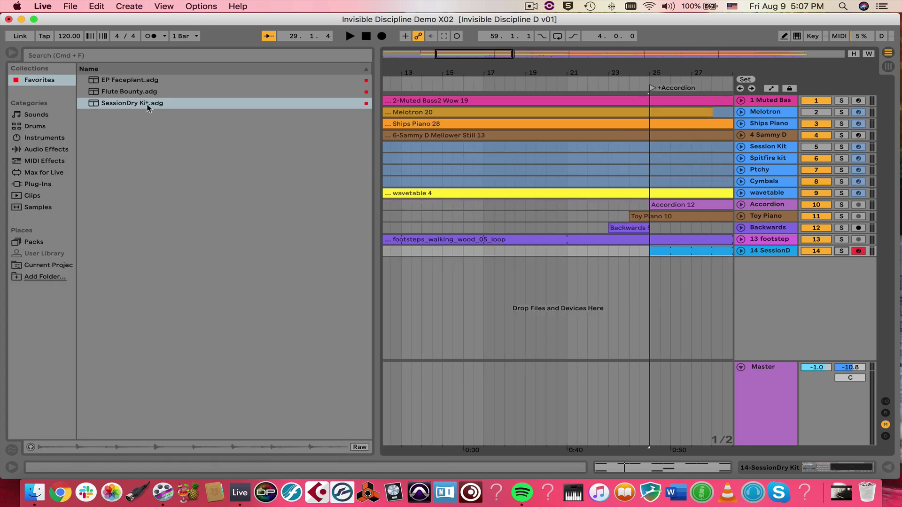
{"action": "left_click", "coordinate": [93, 93]}
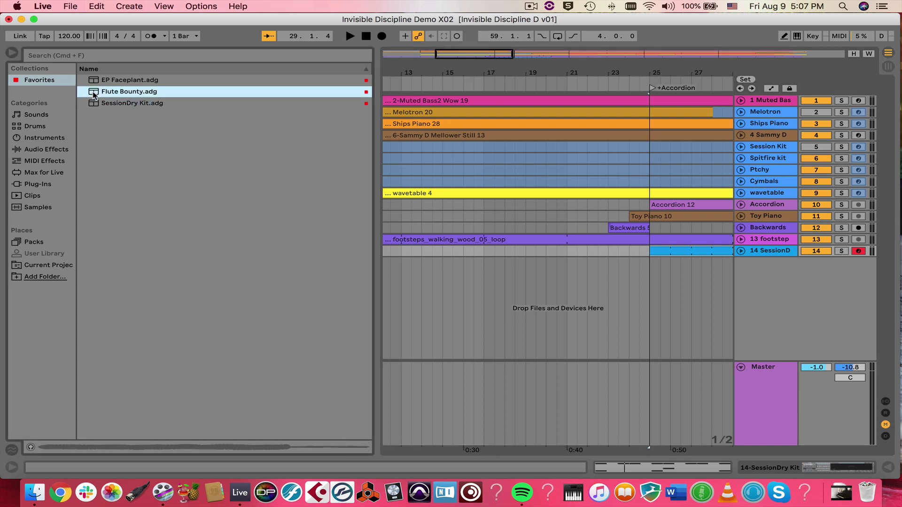
{"action": "left_click_drag", "start_coordinate": [319, 274], "coordinate": [413, 301]}
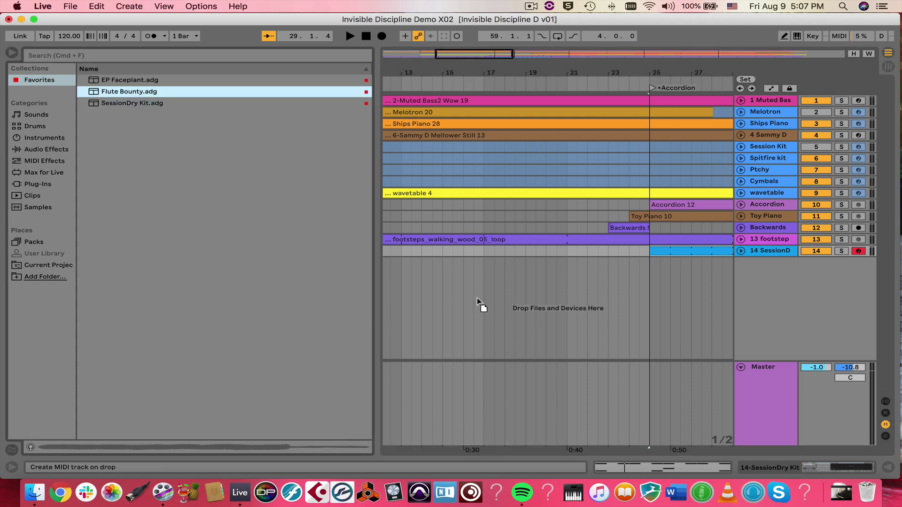
{"action": "left_click_drag", "start_coordinate": [477, 298], "coordinate": [478, 301]}
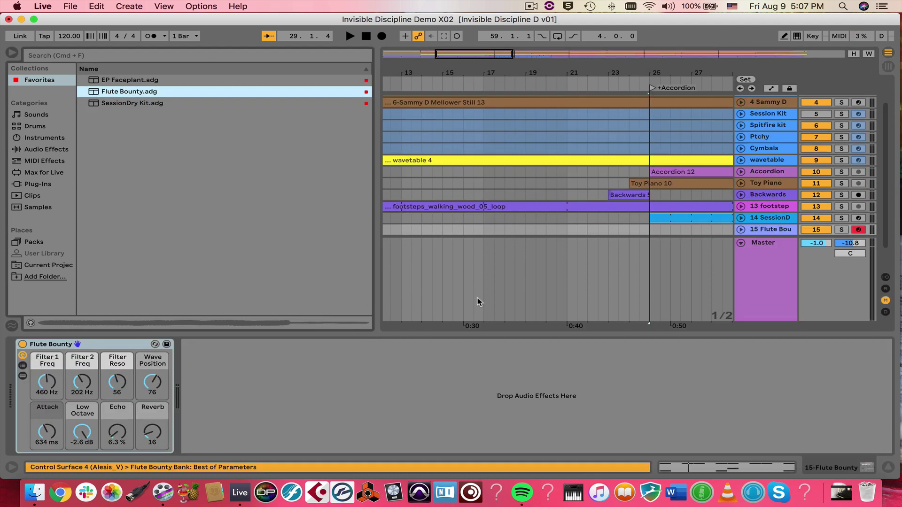
{"action": "key", "text": "super+alt+b"}
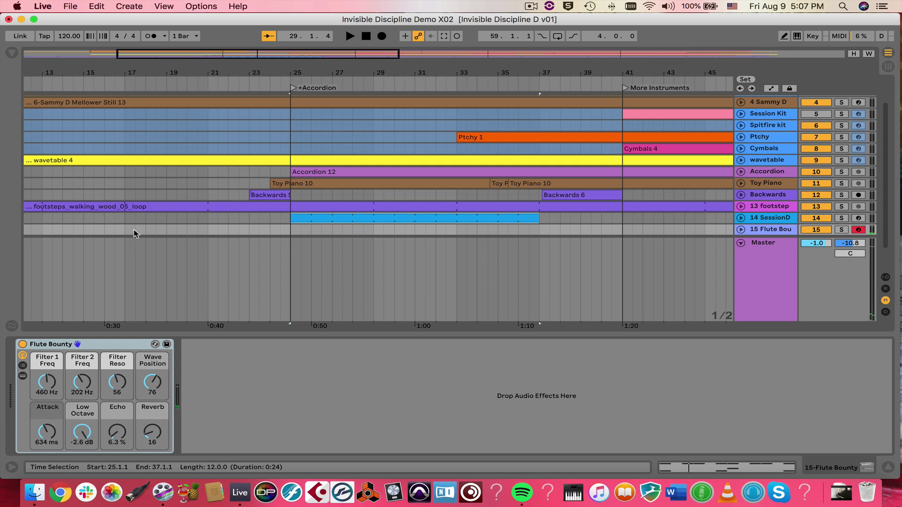
Step: Insert an empty MIDI clip on the Flute Bounty track from 9.1.1 to 25.1.1
{"action": "left_click_drag", "start_coordinate": [126, 231], "coordinate": [230, 228]}
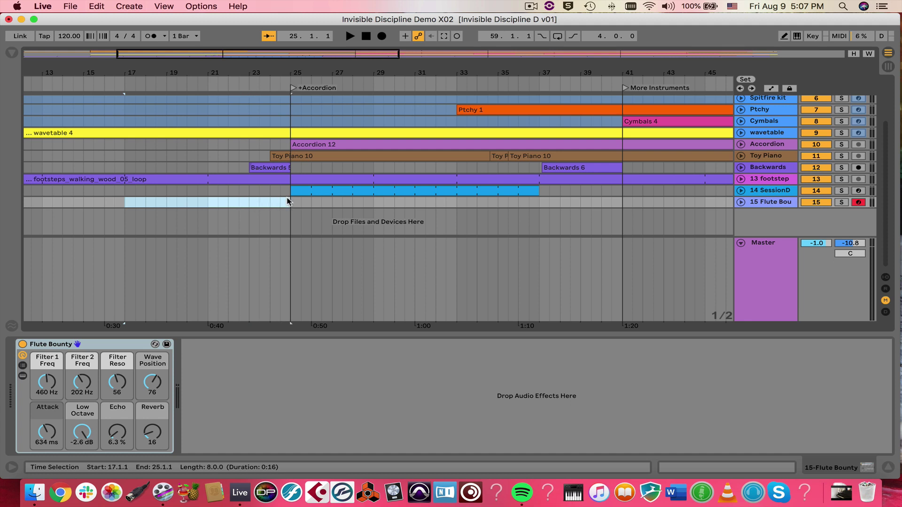
{"action": "left_click_drag", "start_coordinate": [288, 201], "coordinate": [287, 201]}
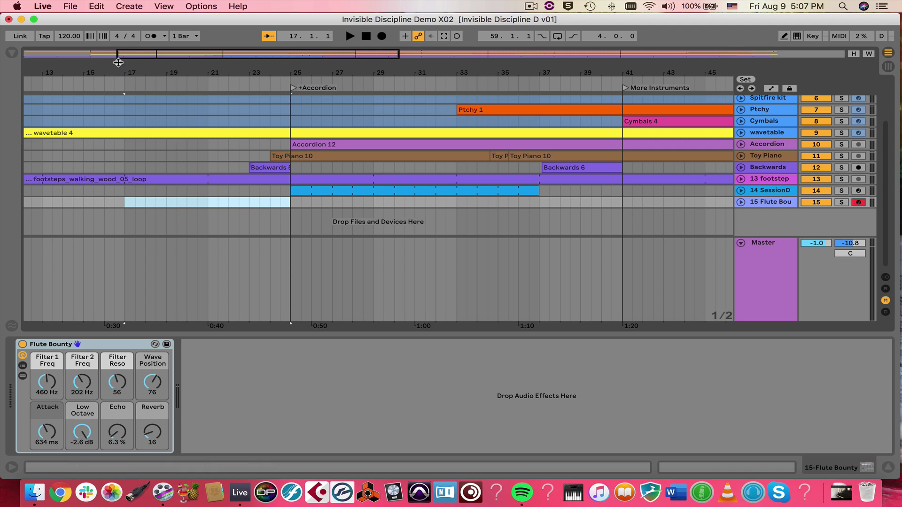
{"action": "key", "text": "minus"}
{"action": "scroll", "coordinate": [182, 219], "scroll_direction": "left", "scroll_amount": 3}
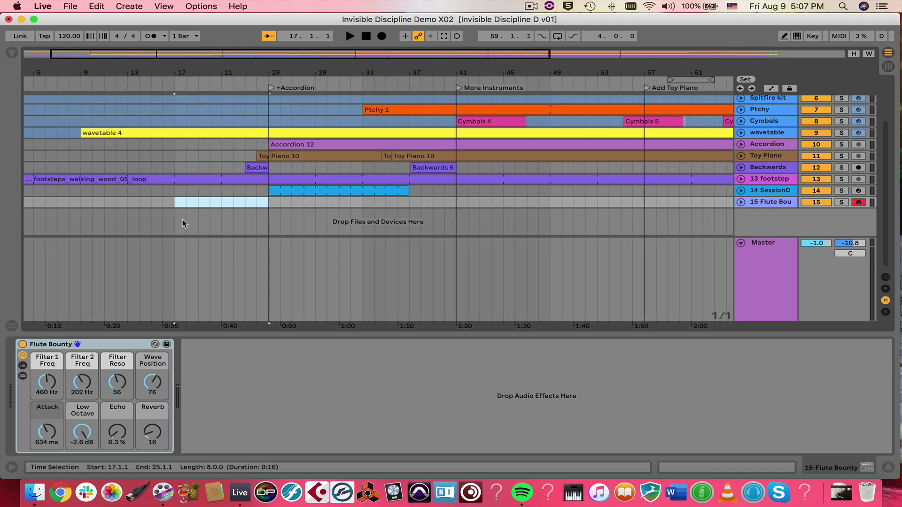
{"action": "left_click_drag", "start_coordinate": [85, 203], "coordinate": [252, 199]}
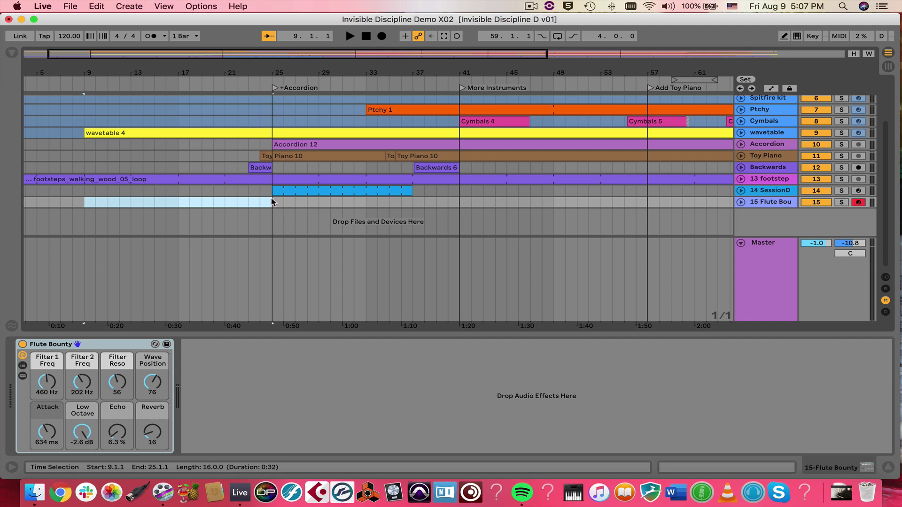
{"action": "key", "text": "super+shift+m"}
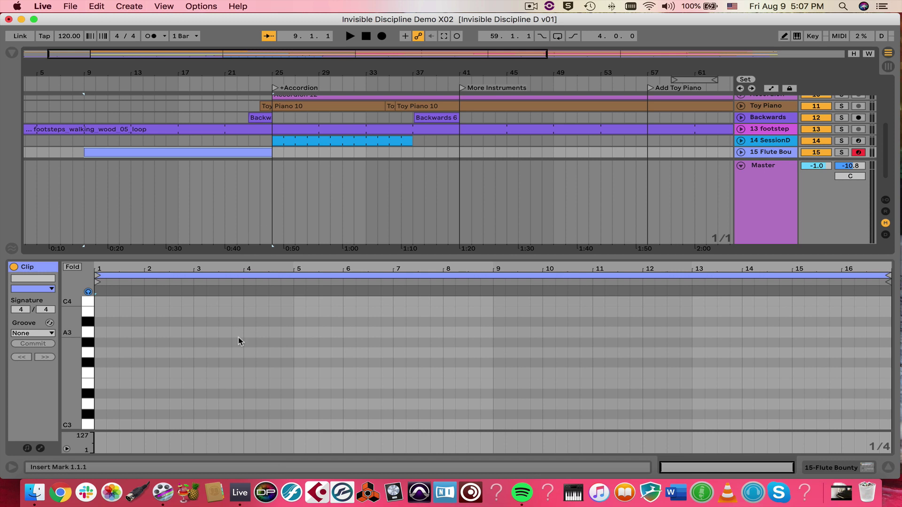
{"action": "scroll", "coordinate": [385, 340], "scroll_direction": "up", "scroll_amount": 2}
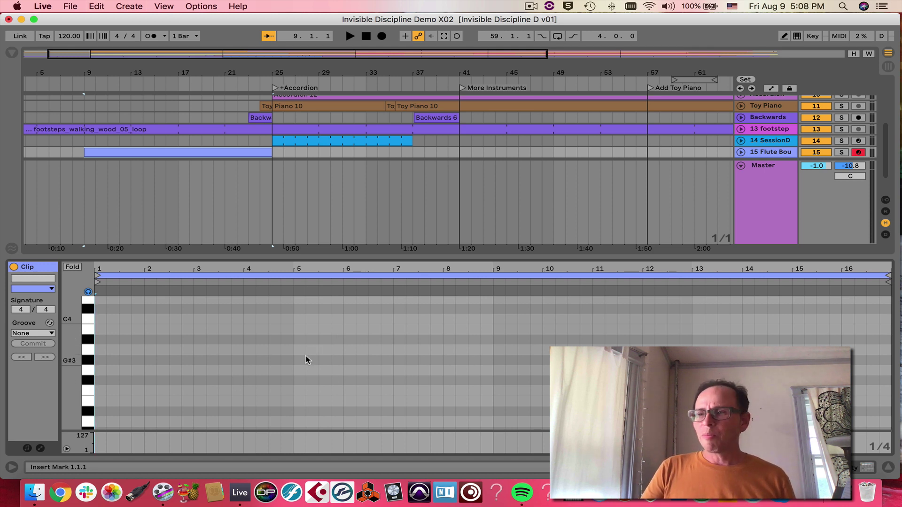
Step: Show the flute clip's Notes and Envelopes boxes, and hide both again
{"action": "left_click", "coordinate": [27, 449]}
{"action": "left_click", "coordinate": [41, 449]}
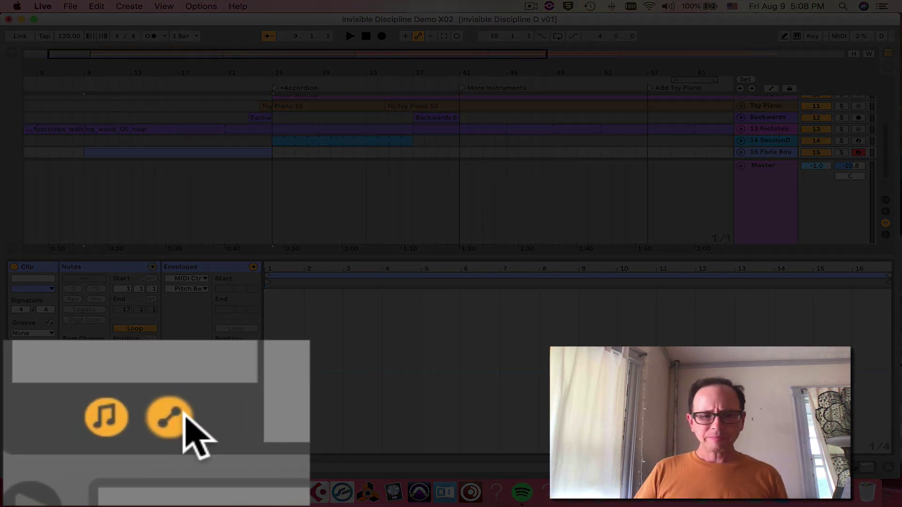
{"action": "left_click", "coordinate": [169, 418]}
{"action": "left_click", "coordinate": [107, 417]}
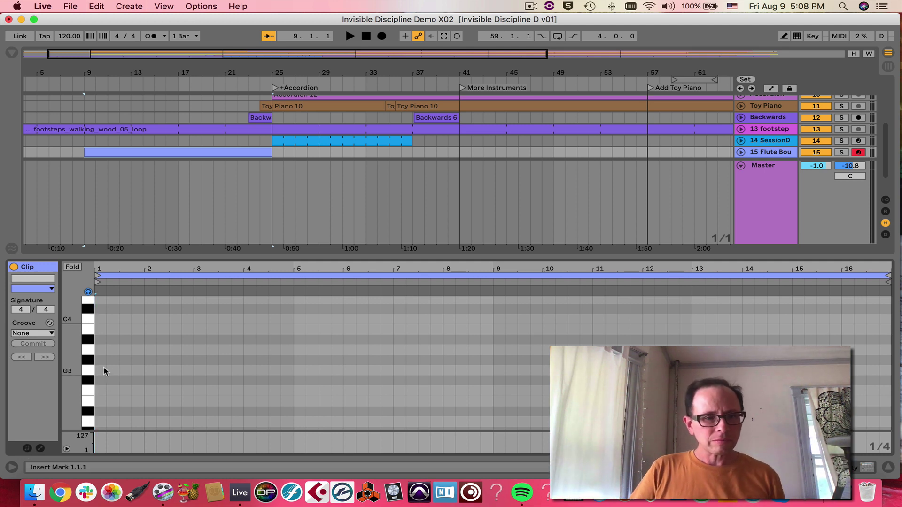
Step: Return the insert marker to 1.1.1 and step-record the flute melody, starting G3, A#3, C4 and ending with a long G3 up to 16.3.1
{"action": "left_click", "coordinate": [134, 374]}
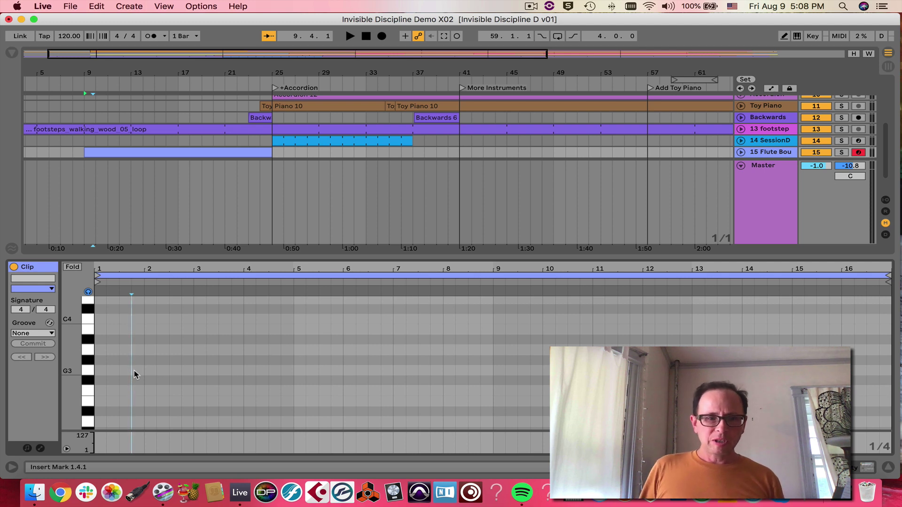
{"action": "key", "text": "Left"}
{"action": "key", "text": "Right"}
{"action": "key", "text": "Right"}
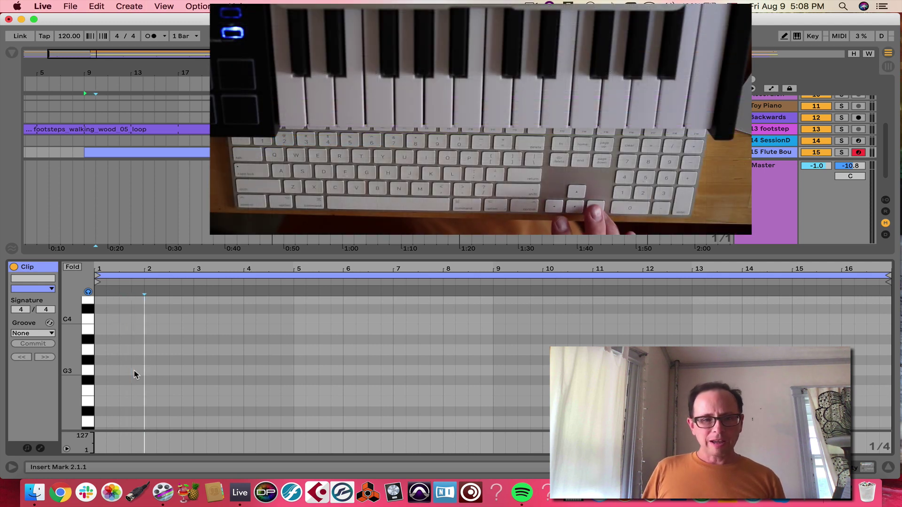
{"action": "key", "text": "Left"}
{"action": "key", "text": "Left"}
{"action": "key", "text": "Left"}
{"action": "key", "text": "Left"}
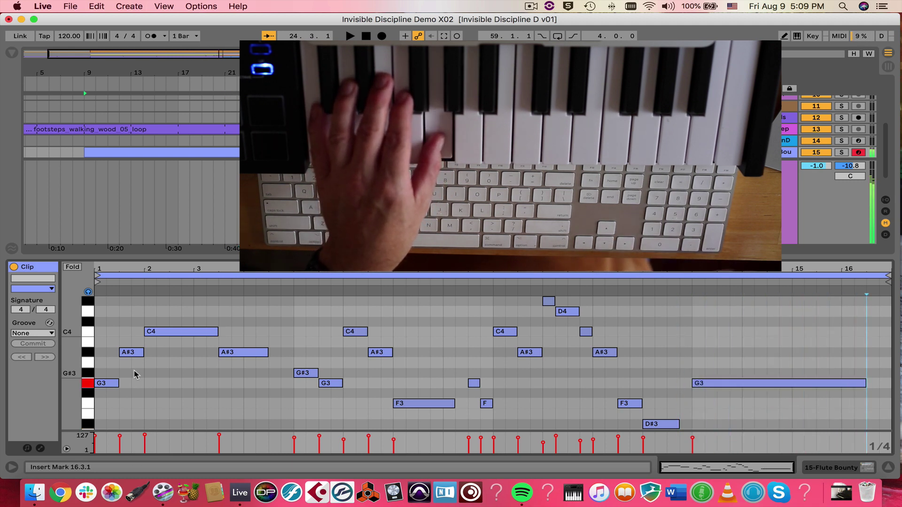
Step: Solo the Flute Bounty track and play back the step-recorded melody
{"action": "left_click", "coordinate": [842, 152]}
{"action": "key", "text": "space"}
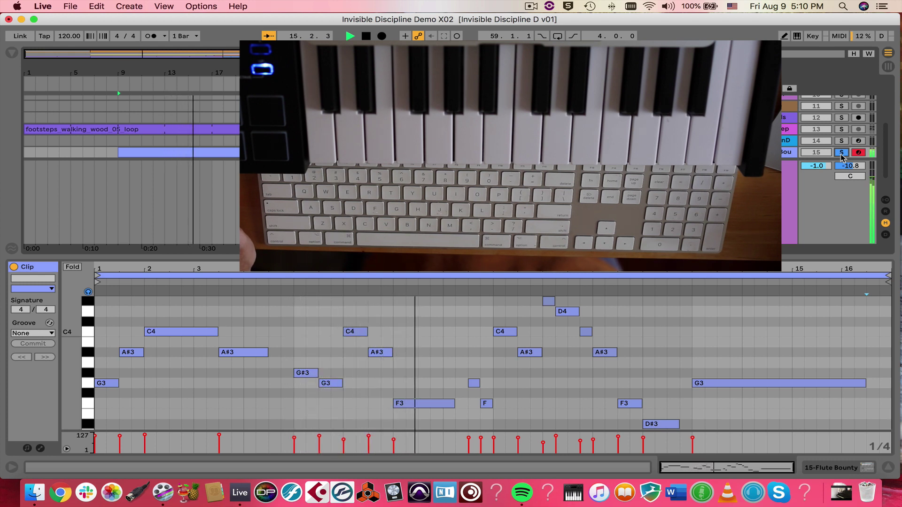
{"action": "key", "text": "space"}
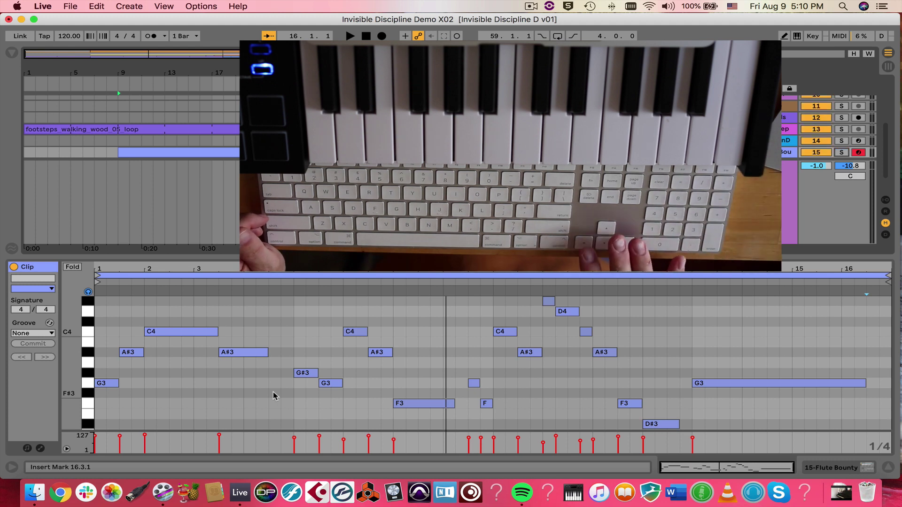
Step: Step back through the melody, extend the A#3 note starting at 3.3.1 to end at 5.1.1, and play back the edit
{"action": "left_click", "coordinate": [454, 343]}
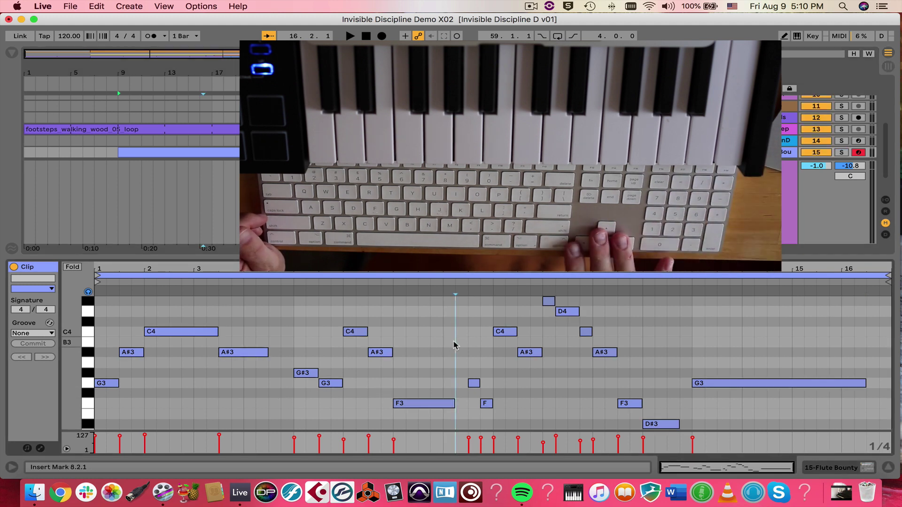
{"action": "key", "text": "Left"}
{"action": "key", "text": "Left"}
{"action": "key", "text": "Left"}
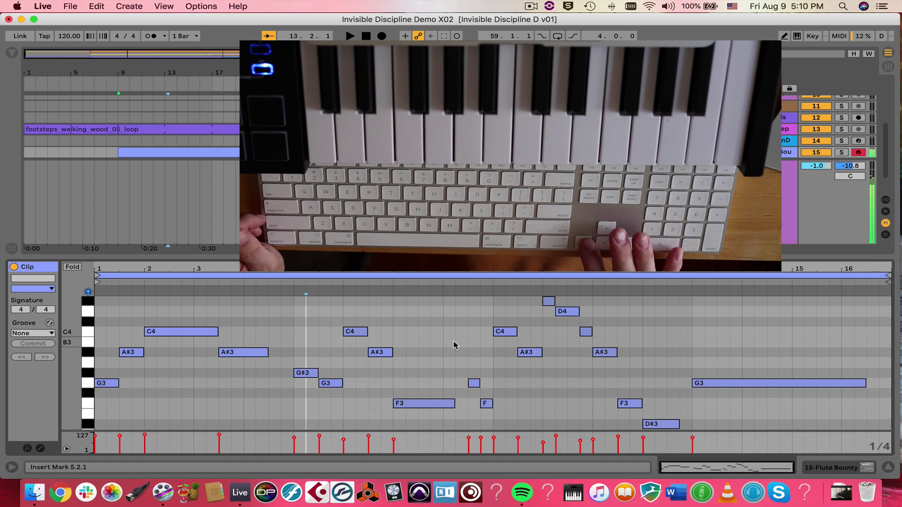
{"action": "key", "text": "Left"}
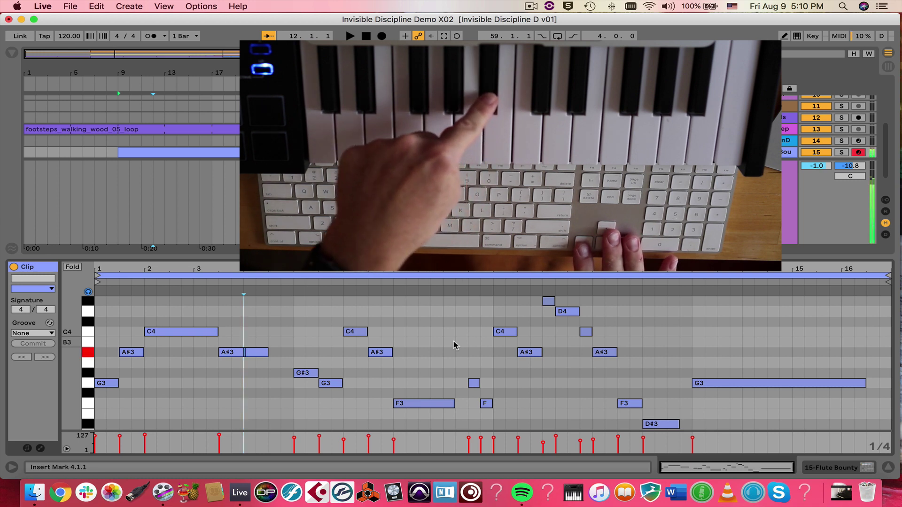
{"action": "key", "text": "Right"}
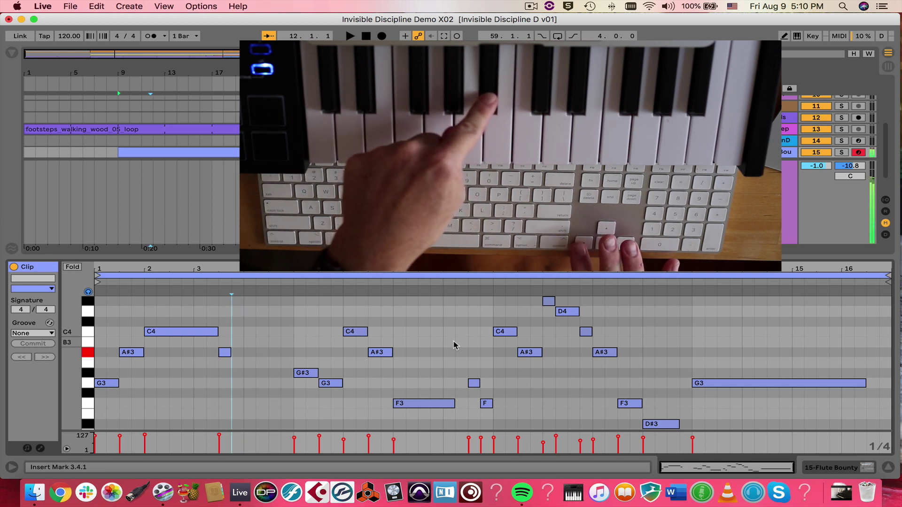
{"action": "key", "text": "Left"}
{"action": "key", "text": "Right"}
{"action": "key", "text": "Right"}
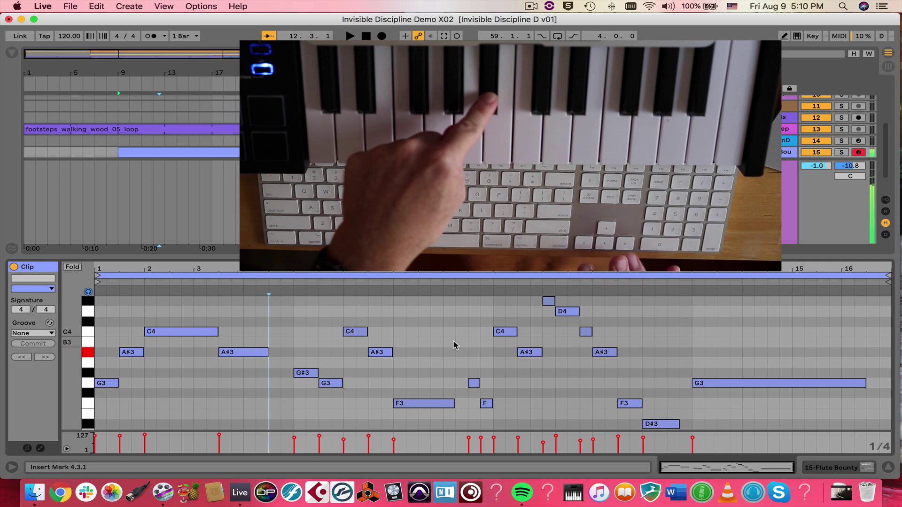
{"action": "key", "text": "Right"}
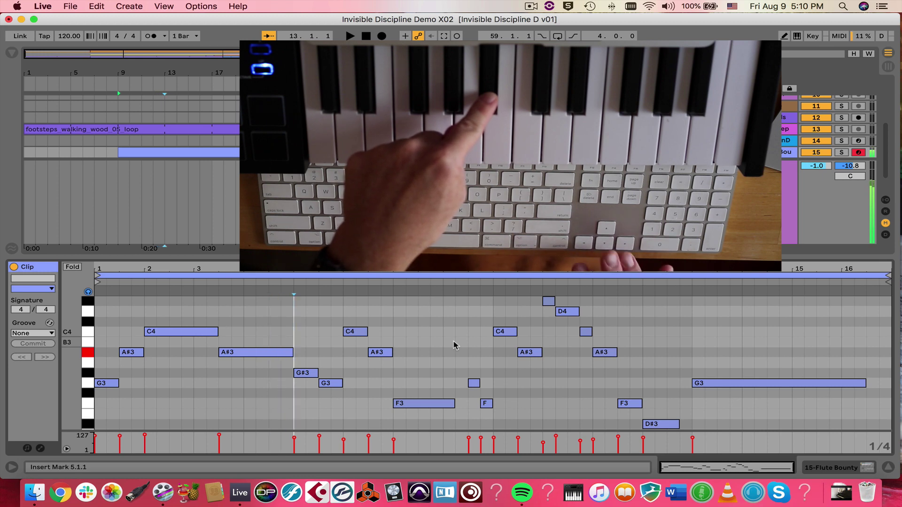
{"action": "key", "text": "space"}
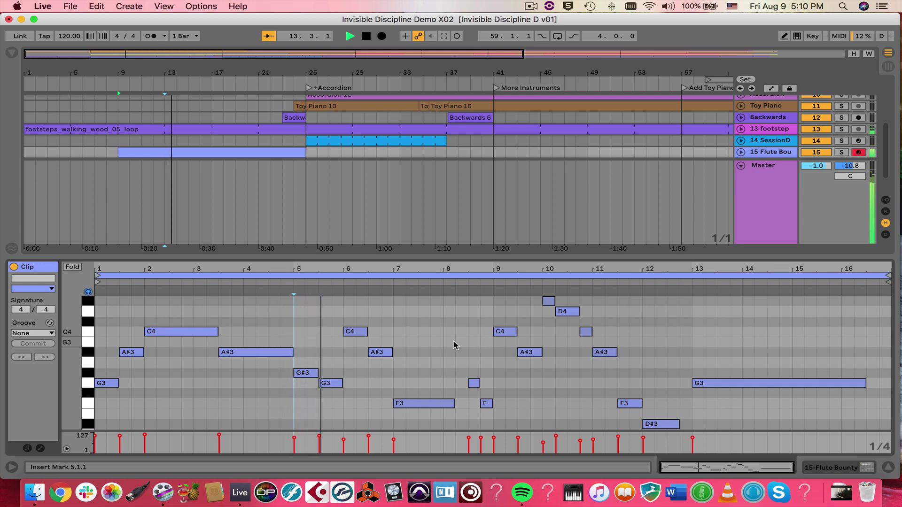
{"action": "key", "text": "space"}
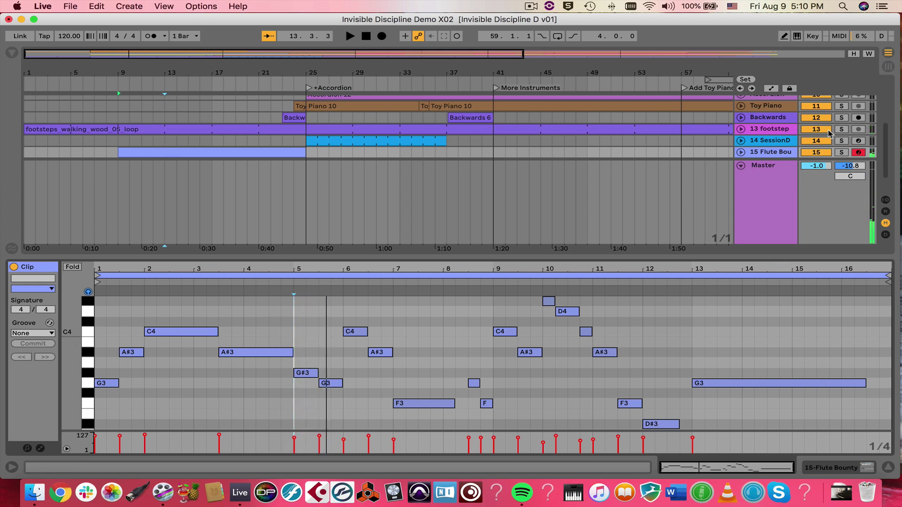
Step: Load EP Faceplant.adg from the browser's Favorites onto a new track beneath Flute Bounty, leaving the clip view and browser hidden
{"action": "scroll", "coordinate": [641, 153], "scroll_direction": "down", "scroll_amount": 3}
{"action": "scroll", "coordinate": [641, 153], "scroll_direction": "up", "scroll_amount": 5}
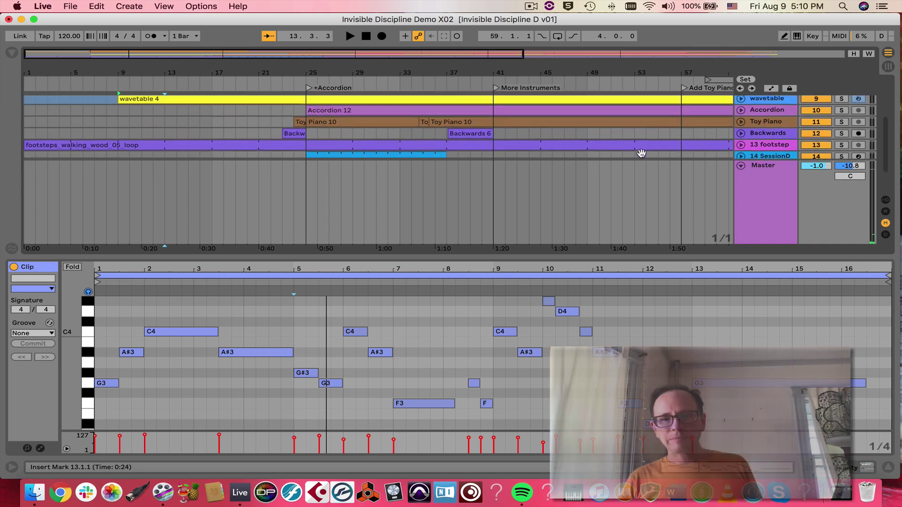
{"action": "scroll", "coordinate": [641, 153], "scroll_direction": "down", "scroll_amount": 2}
{"action": "key", "text": "super+alt+l"}
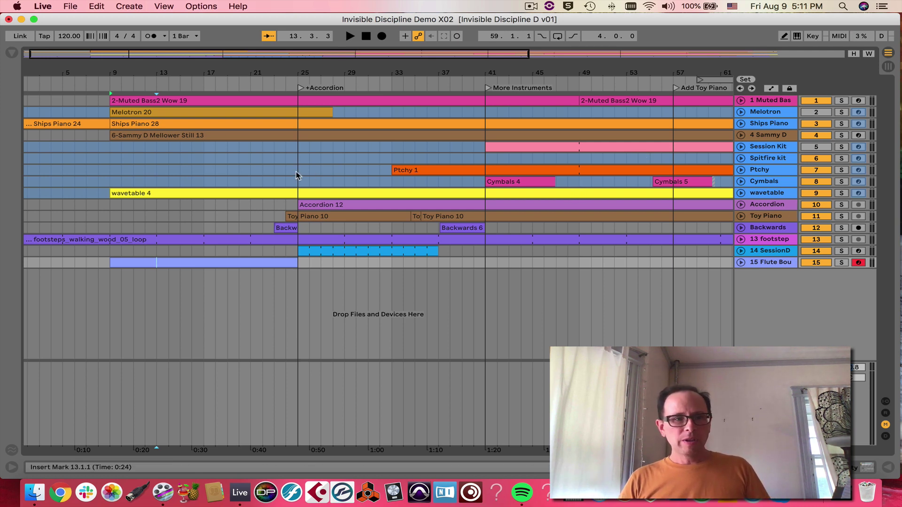
{"action": "left_click", "coordinate": [11, 55]}
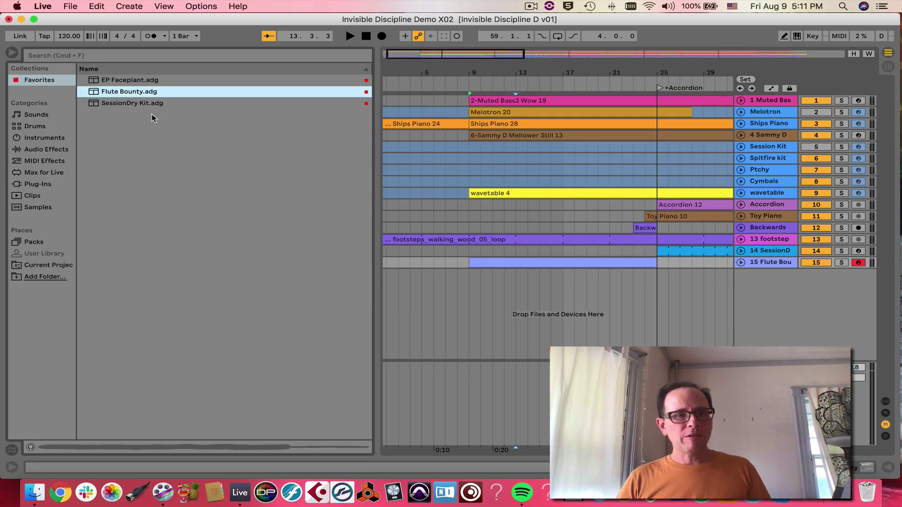
{"action": "left_click", "coordinate": [92, 81]}
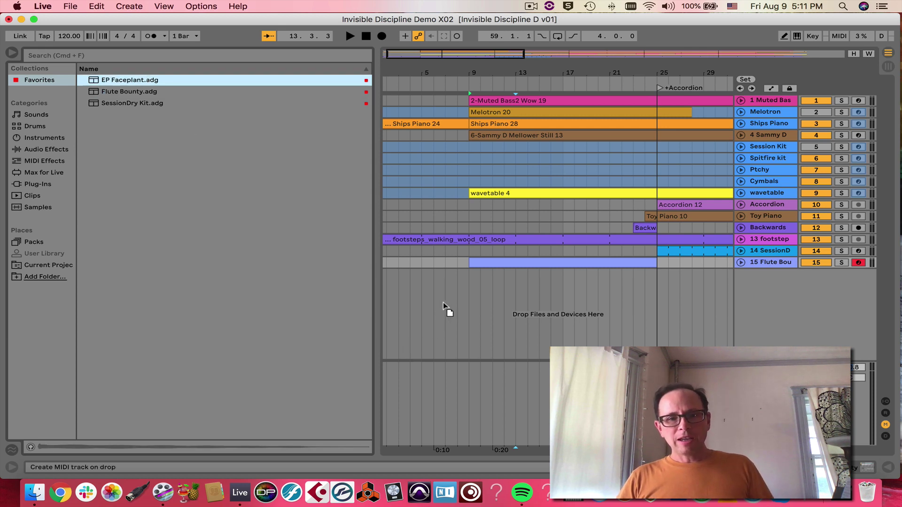
{"action": "left_click_drag", "start_coordinate": [444, 301], "coordinate": [445, 304]}
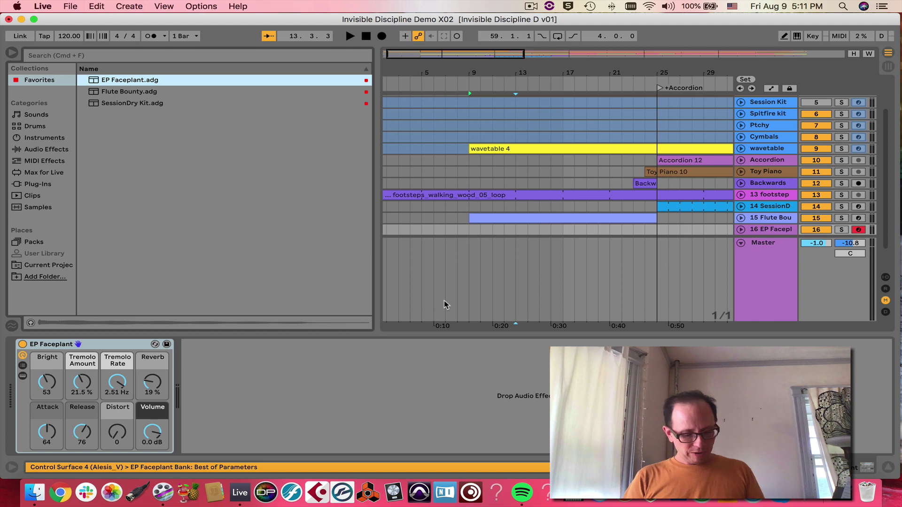
{"action": "key", "text": "super+alt+b"}
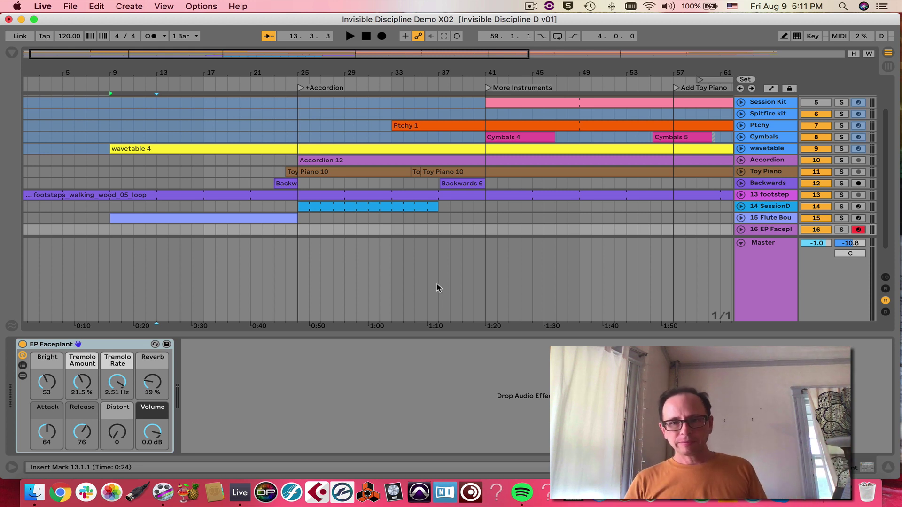
Step: Insert an empty MIDI clip on the EP Faceplant track from 9.1.1 to 17.1.1 and place the insert marker at 1.1.1
{"action": "left_click", "coordinate": [113, 230]}
{"action": "left_click_drag", "start_coordinate": [113, 230], "coordinate": [180, 205]}
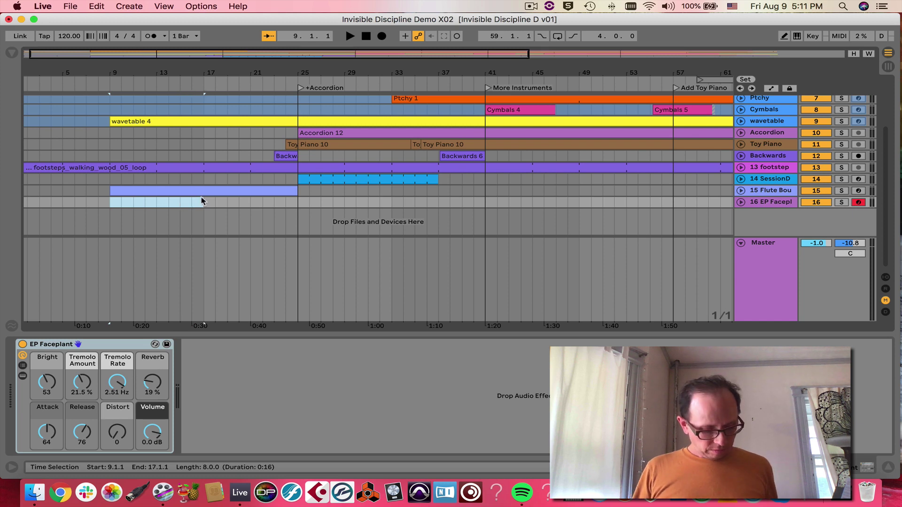
{"action": "key", "text": "super+shift+m"}
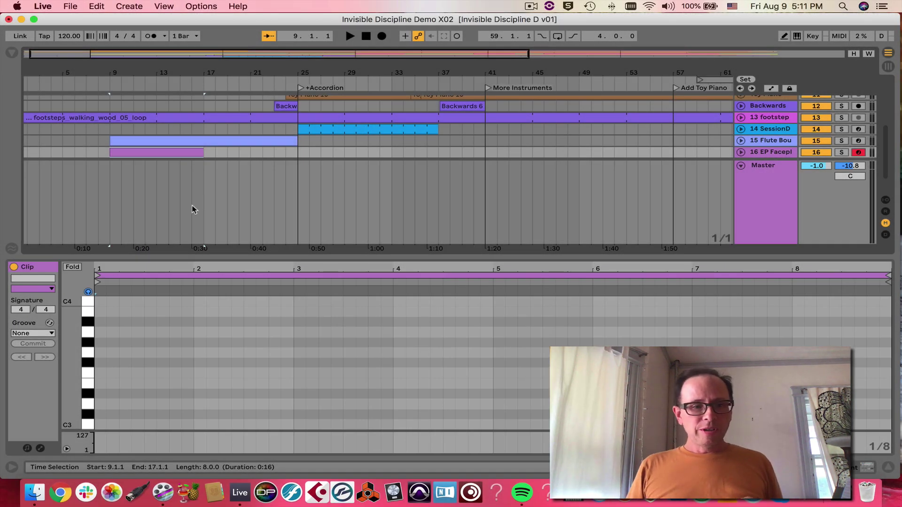
{"action": "left_click", "coordinate": [125, 355]}
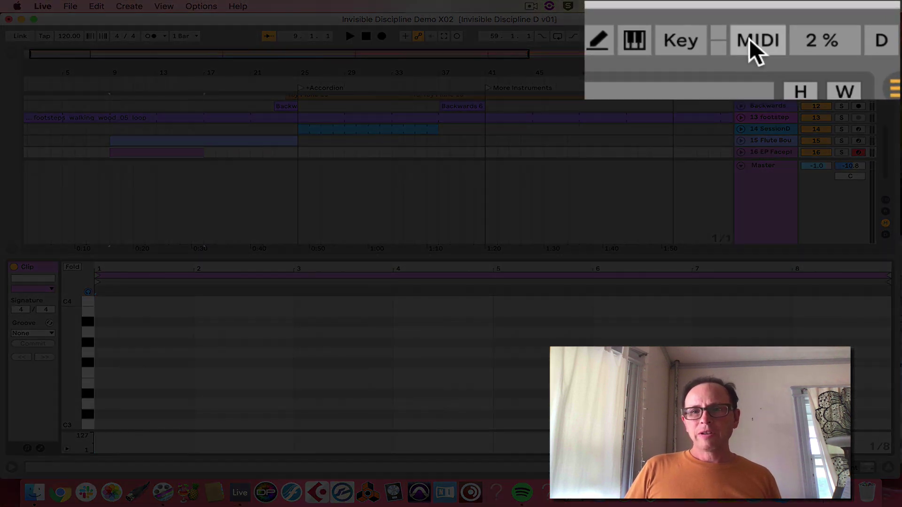
Step: Map the clip editor's step-forward arrow to the foot pedal on channel/CC 1/64, and leave MIDI mapping mode
{"action": "left_click", "coordinate": [749, 39]}
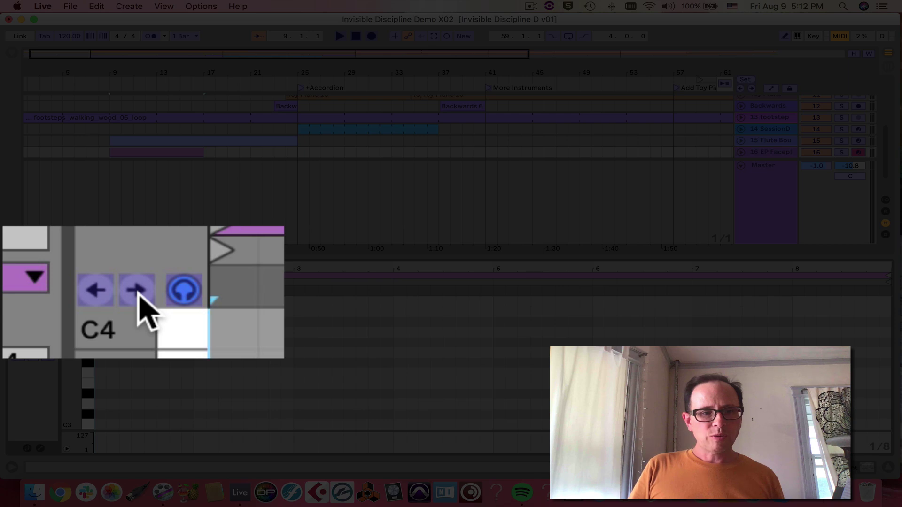
{"action": "left_click", "coordinate": [76, 291]}
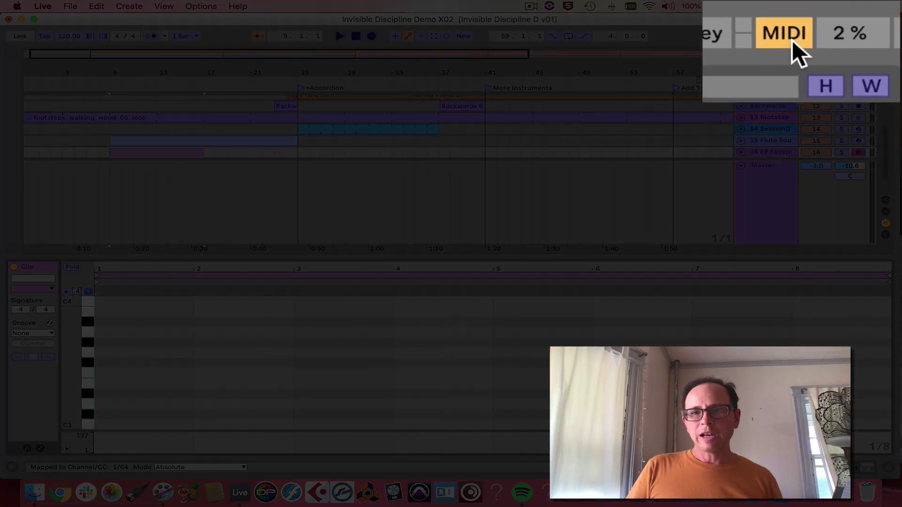
{"action": "left_click", "coordinate": [839, 36]}
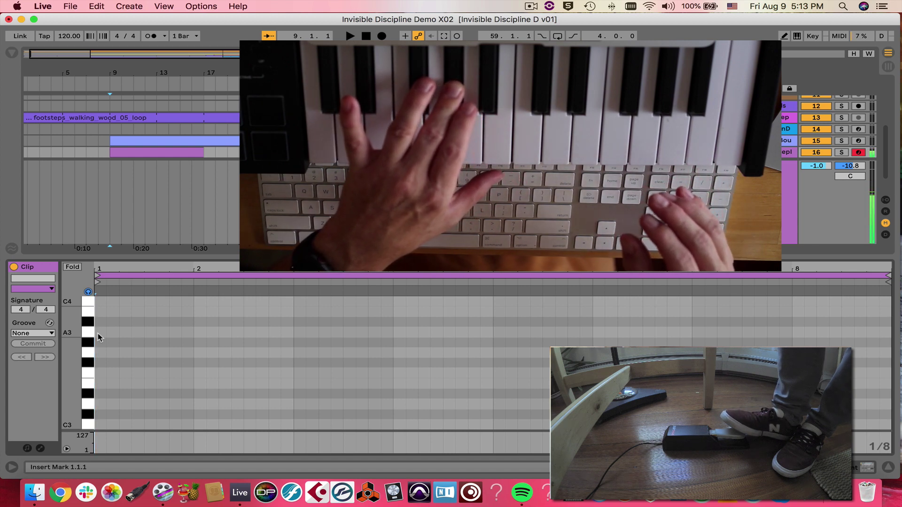
Step: Step-record G#2 at 1.1.1, C3 at 1.2.1 and D#3 at 1.3.1 in the EP Faceplant clip, holding each note to 1.4.1
{"action": "key", "text": "Right"}
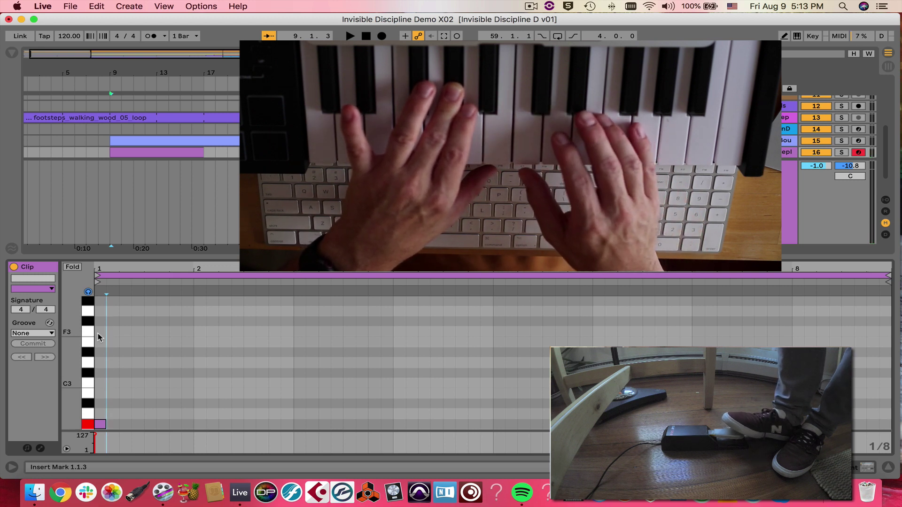
{"action": "key", "text": "Right"}
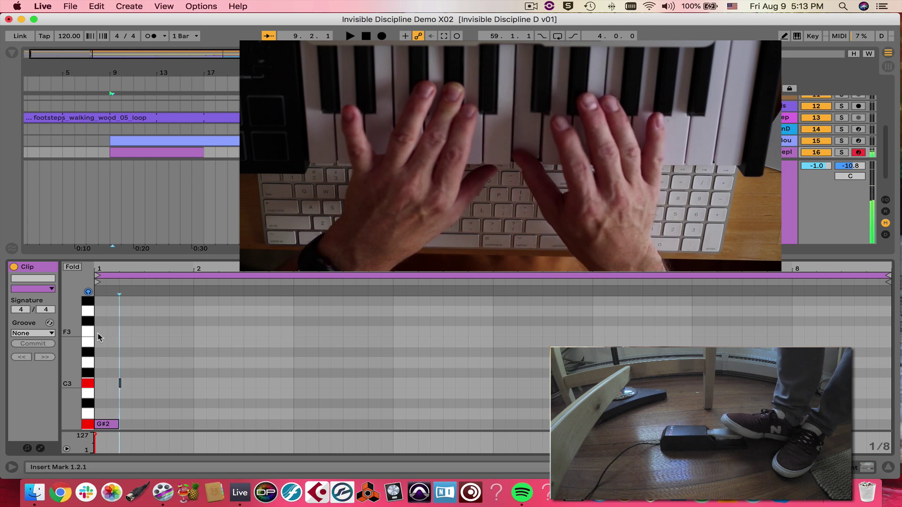
{"action": "key", "text": "Right"}
{"action": "key", "text": "Right"}
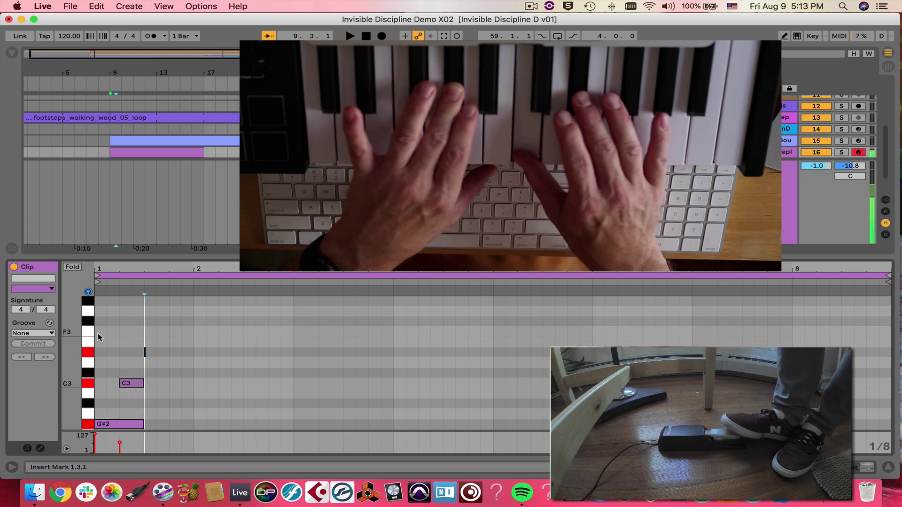
{"action": "key", "text": "Right"}
{"action": "key", "text": "Right"}
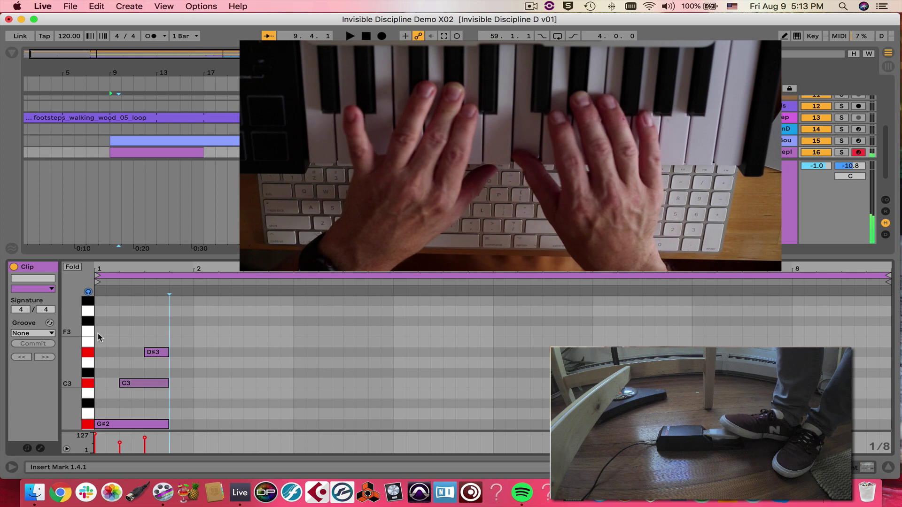
Step: Add G3 at 1.4.1 and sustain the whole four-note chord to 3.1.1
{"action": "key", "text": "Right"}
{"action": "key", "text": "Right"}
{"action": "key", "text": "Right"}
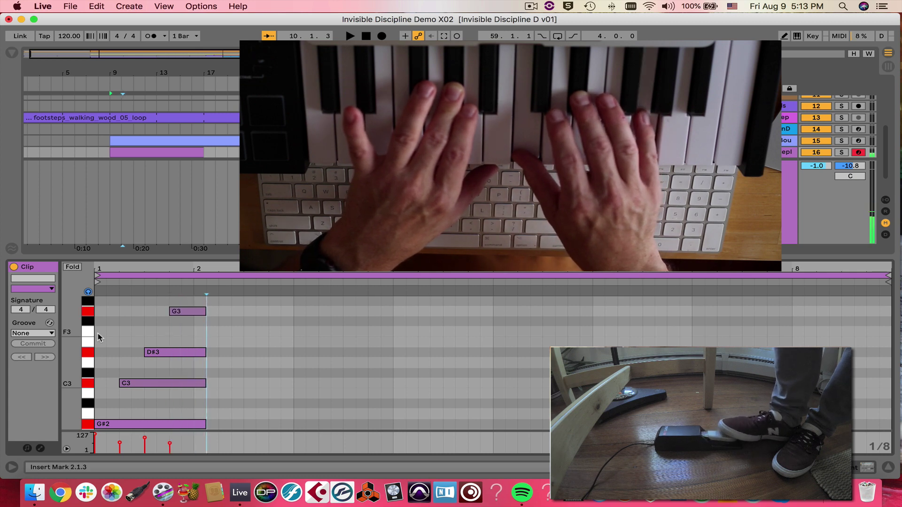
{"action": "key", "text": "Right"}
{"action": "key", "text": "Right"}
{"action": "key", "text": "Right"}
{"action": "key", "text": "Right"}
{"action": "key", "text": "Right"}
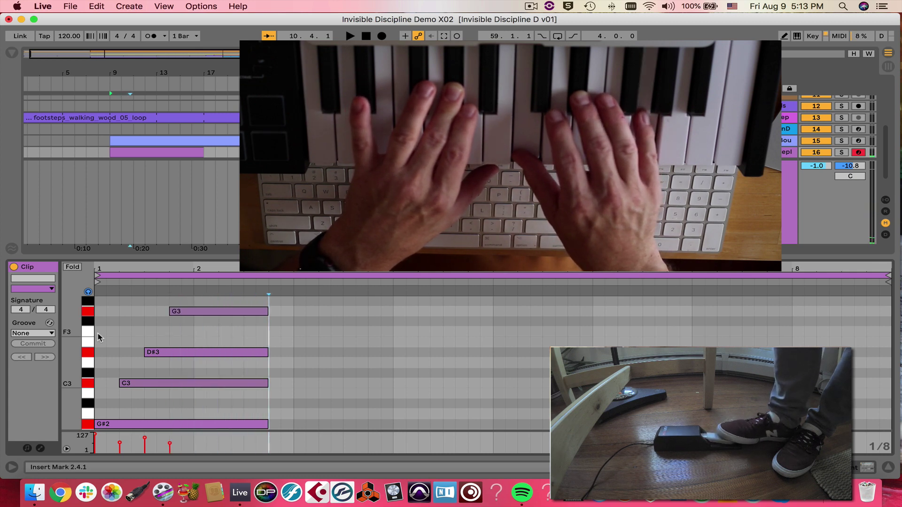
{"action": "key", "text": "Right"}
{"action": "key", "text": "Right"}
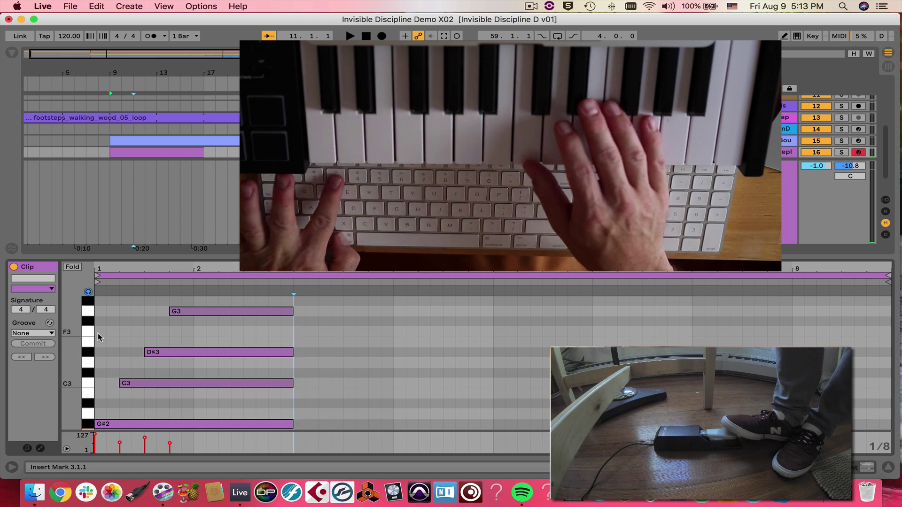
Step: Switch the clip grid to 1/8 triplets and step-record the remaining notes from 3.1.1 to 8.4.3, starting with F2
{"action": "key", "text": "super+3"}
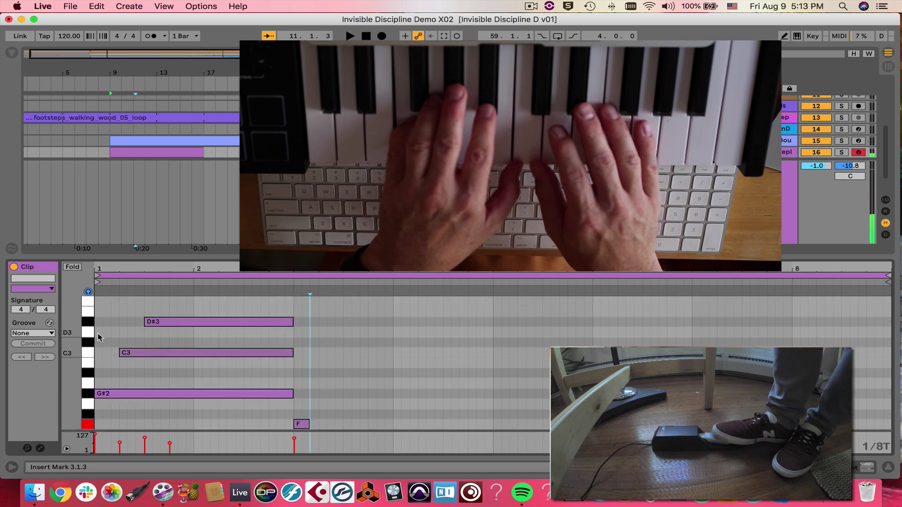
{"action": "key", "text": "Right"}
{"action": "key", "text": "Right"}
{"action": "key", "text": "Right"}
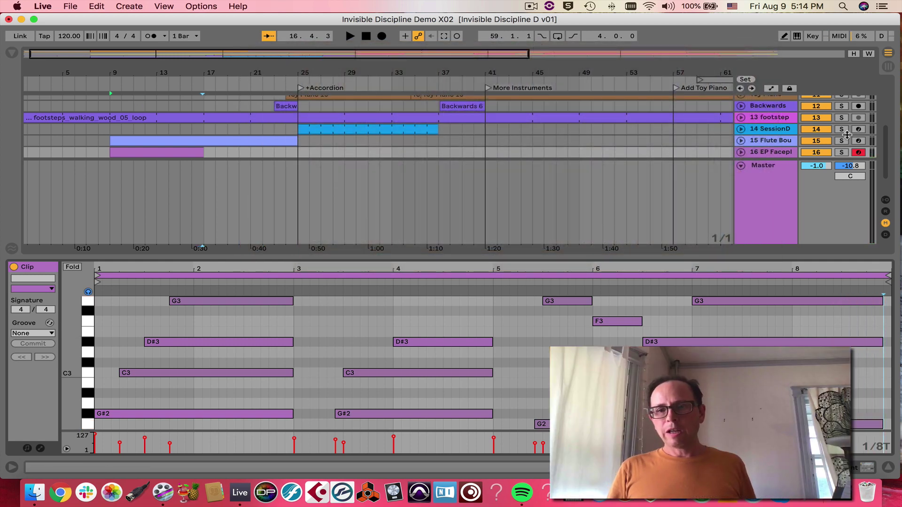
Step: Solo the EP Faceplant track, play back its part from 9.1.1 and stop at the clip's end
{"action": "left_click", "coordinate": [842, 153]}
{"action": "key", "text": "space"}
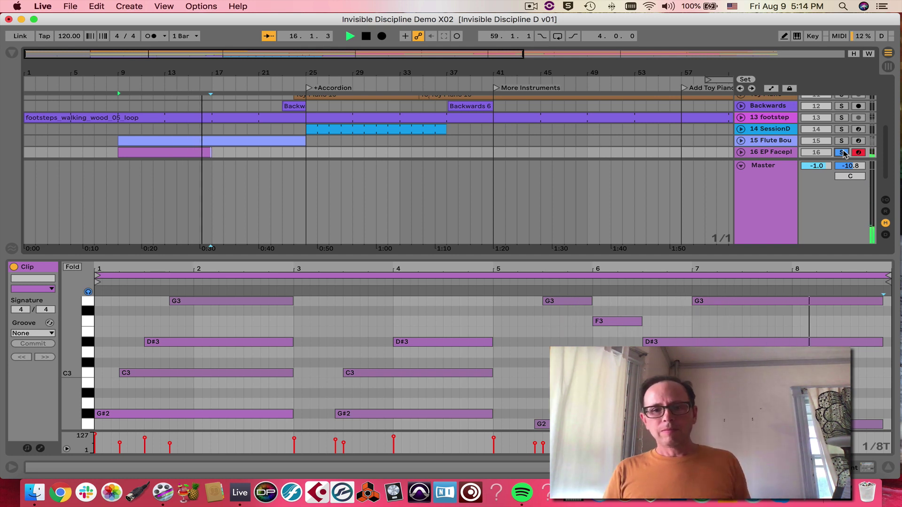
{"action": "key", "text": "space"}
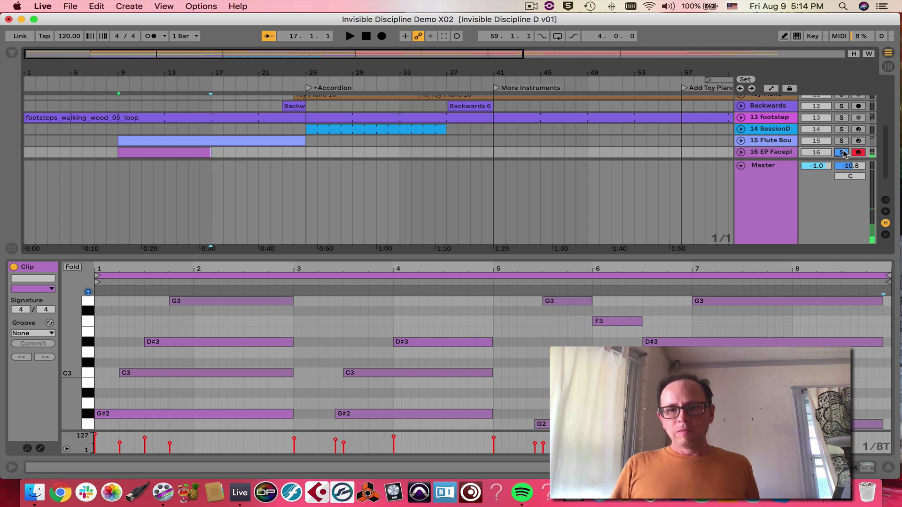
Step: Unsolo EP Faceplant and play its part with the full arrangement, hiding the clip view to show all tracks
{"action": "left_click", "coordinate": [842, 153]}
{"action": "key", "text": "space"}
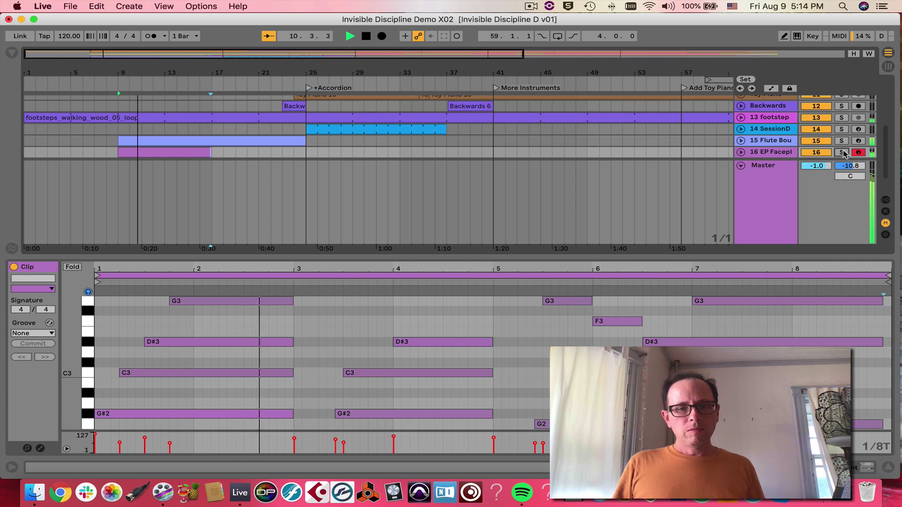
{"action": "key", "text": "super+alt+l"}
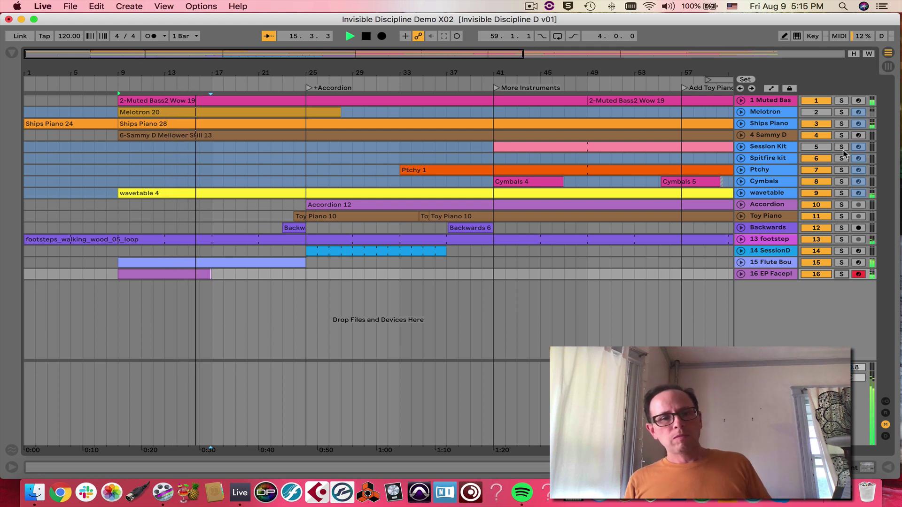
{"action": "key", "text": "space"}
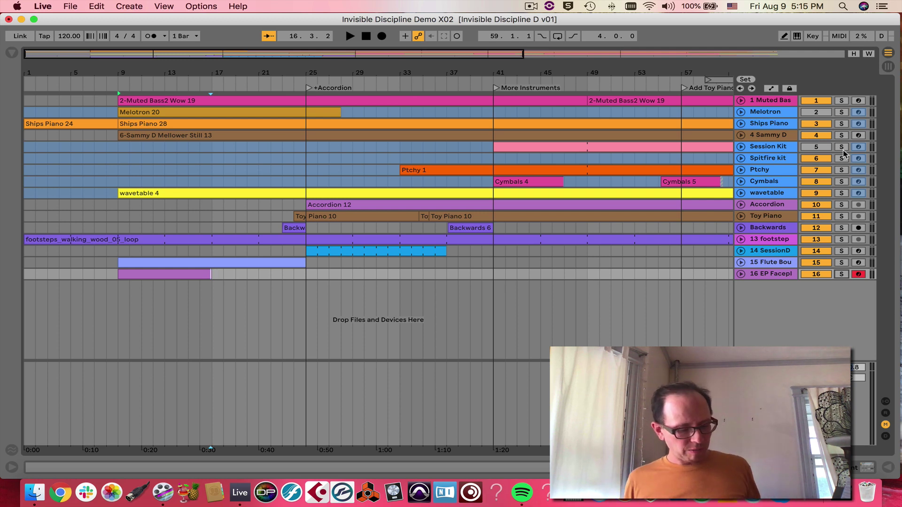
Step: Switch to Session View and open an empty one-bar MIDI clip on the EP Faceplant track in the clip editor
{"action": "key", "text": "Tab"}
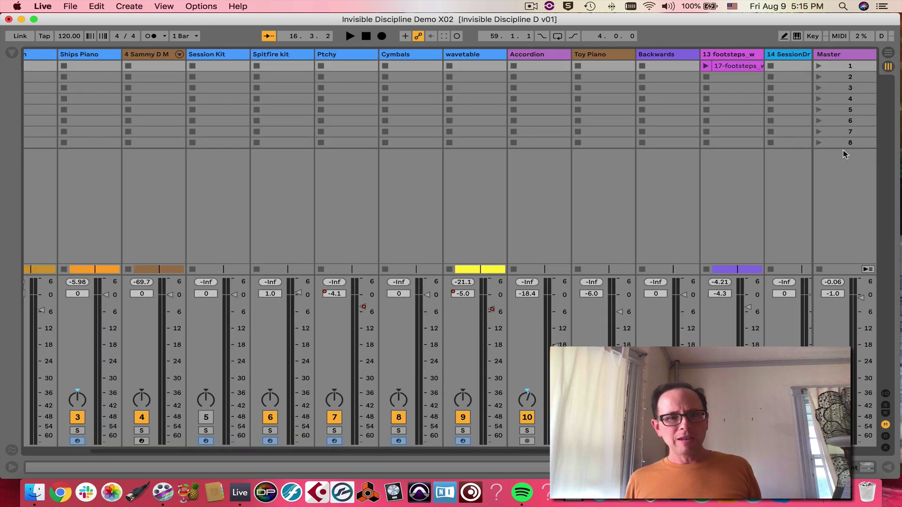
{"action": "scroll", "coordinate": [769, 185], "scroll_direction": "right", "scroll_amount": 5}
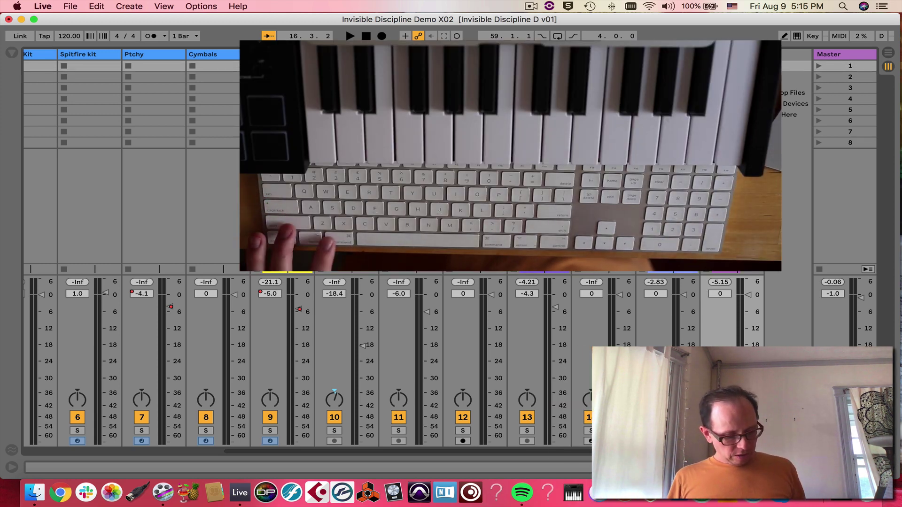
{"action": "key", "text": "super+alt+l"}
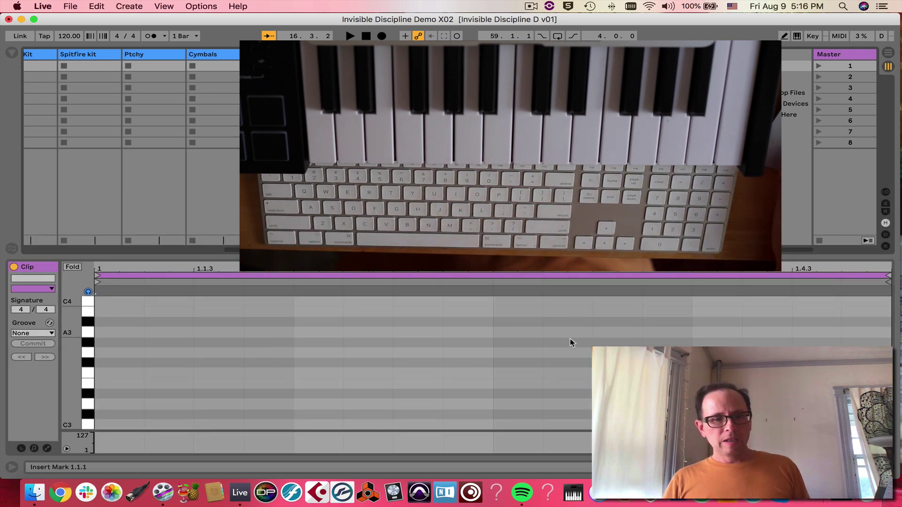
Step: Place the insert marker at 1.1.4 in the session clip and step-record G2 from there to 1.2.2
{"action": "left_click", "coordinate": [139, 375]}
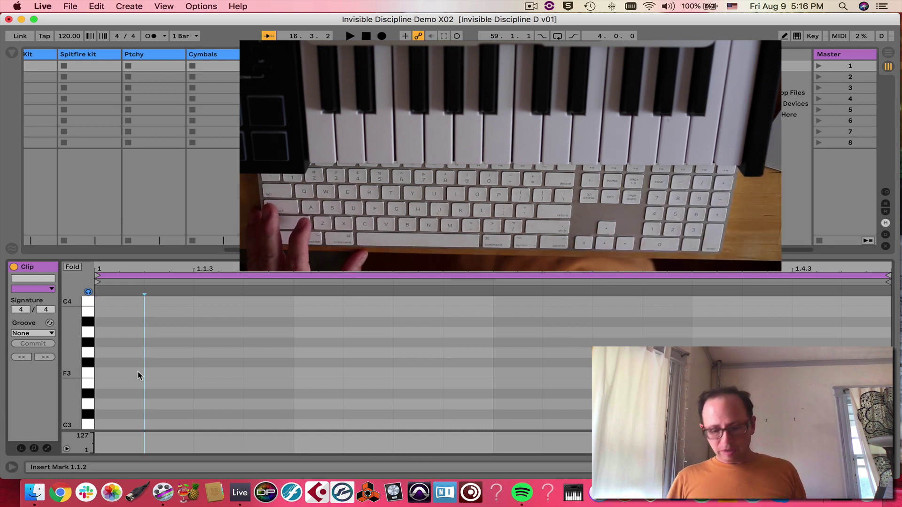
{"action": "key", "text": "Right"}
{"action": "key", "text": "Right"}
{"action": "key", "text": "Left"}
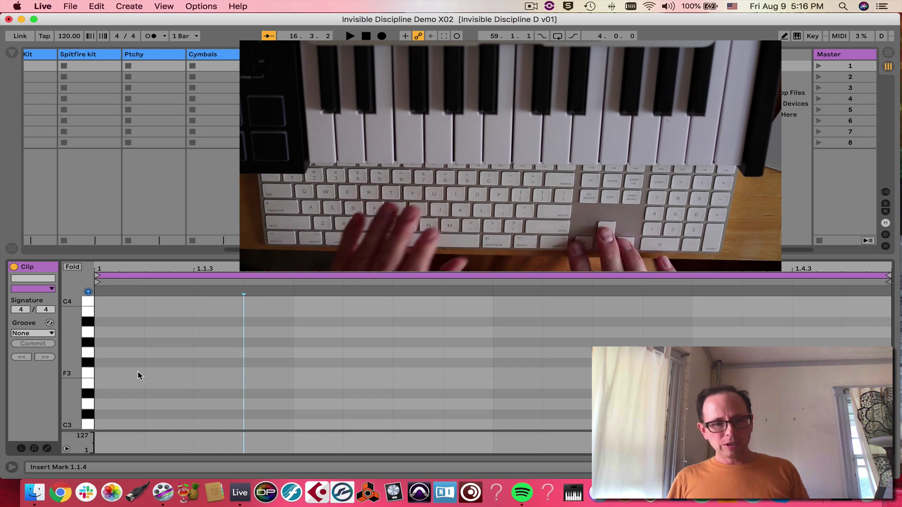
{"action": "key", "text": "Right"}
{"action": "key", "text": "Right"}
{"action": "key", "text": "Right"}
{"action": "key", "text": "Right"}
{"action": "key", "text": "Right"}
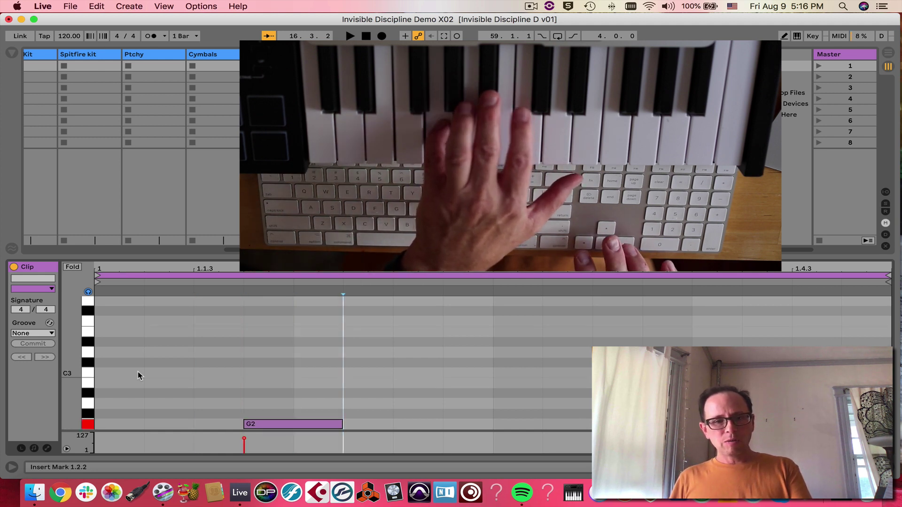
Step: Add A#2 at 1.2.2, D3 at 1.2.4 and E3 at 1.3.3, holding the stacked notes to 1.4.2
{"action": "key", "text": "Right"}
{"action": "key", "text": "Right"}
{"action": "key", "text": "Right"}
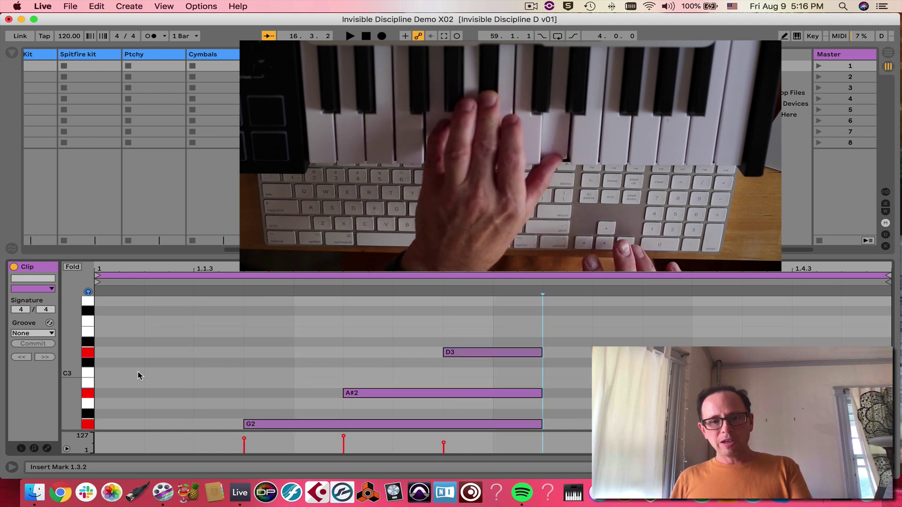
{"action": "key", "text": "Right"}
{"action": "key", "text": "Right"}
{"action": "key", "text": "Right"}
{"action": "key", "text": "Right"}
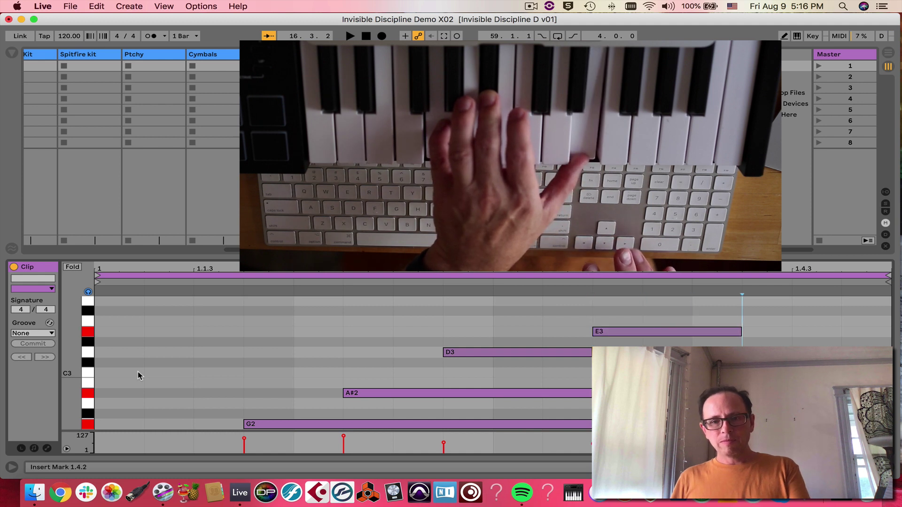